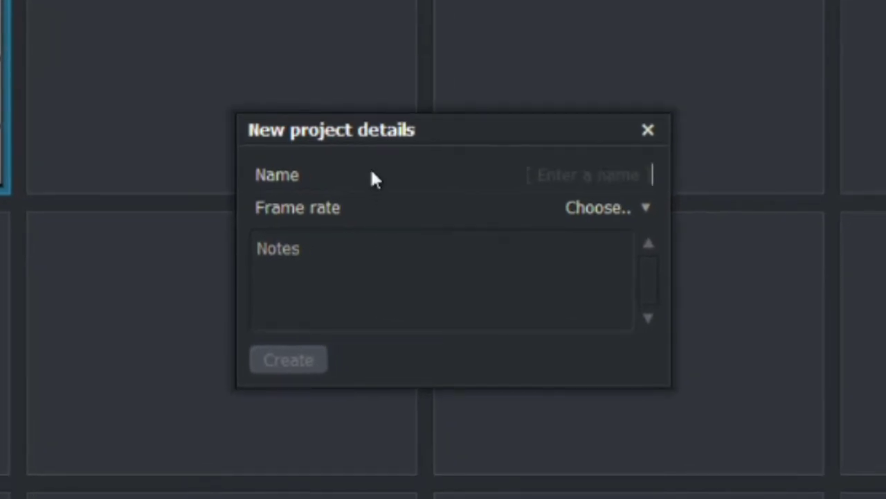
Step: Name the new project Feynman_tutorial_keyframes
text(Feym)
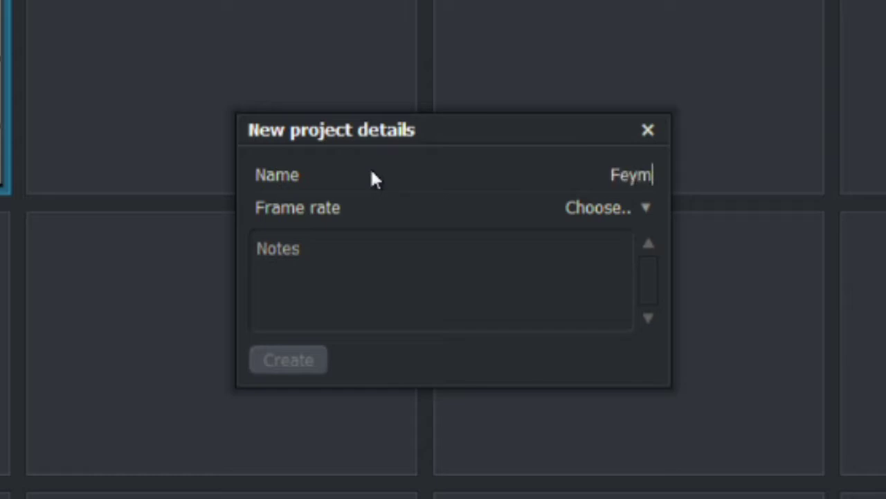
key(BackSpace)
text(nman)
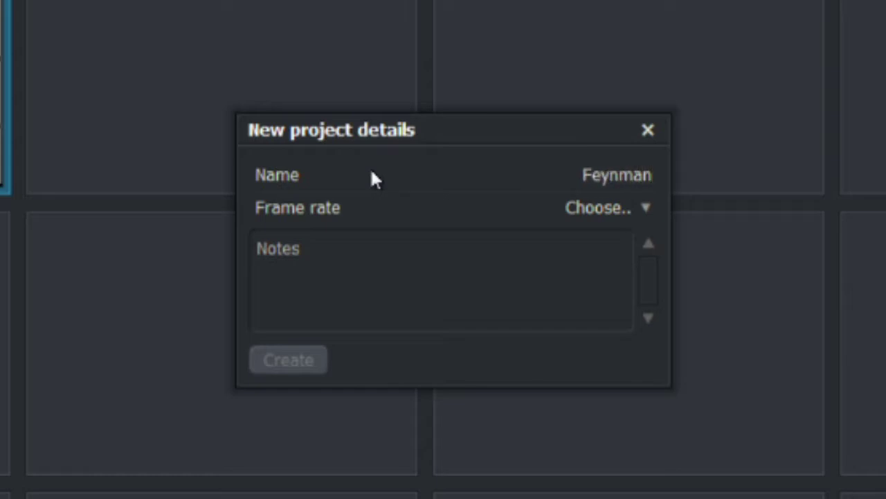
text(_tutoria)
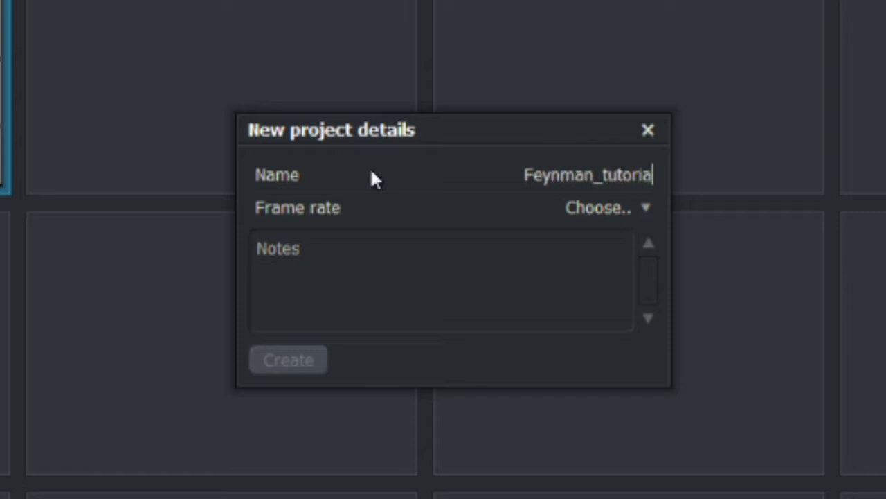
text(l_keyframes)
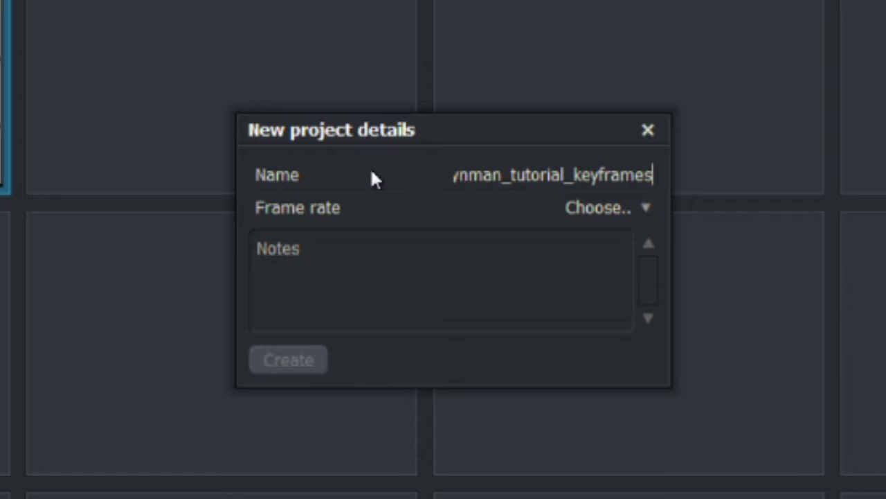
click(488, 288)
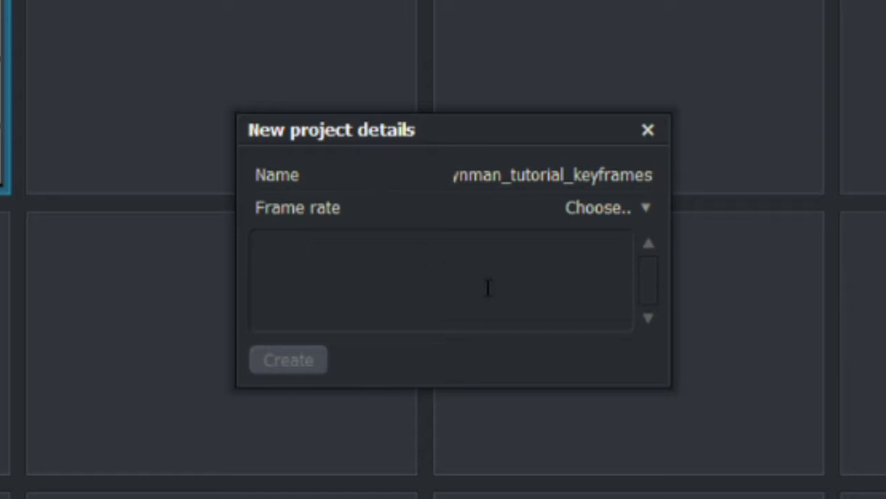
text(blah blah)
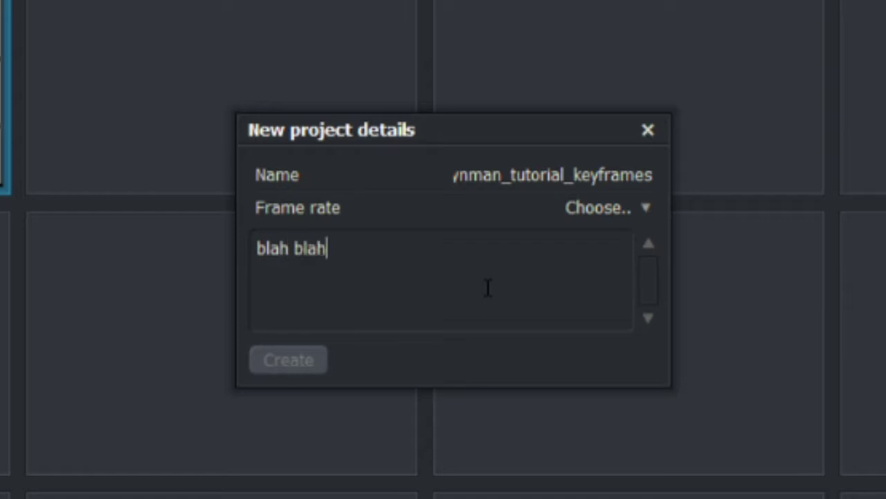
text( blah)
key(BackSpace)
key(BackSpace)
key(BackSpace)
key(BackSpace)
key(BackSpace)
key(BackSpace)
key(BackSpace)
key(BackSpace)
key(BackSpace)
key(BackSpace)
key(BackSpace)
key(BackSpace)
key(BackSpace)
key(BackSpace)
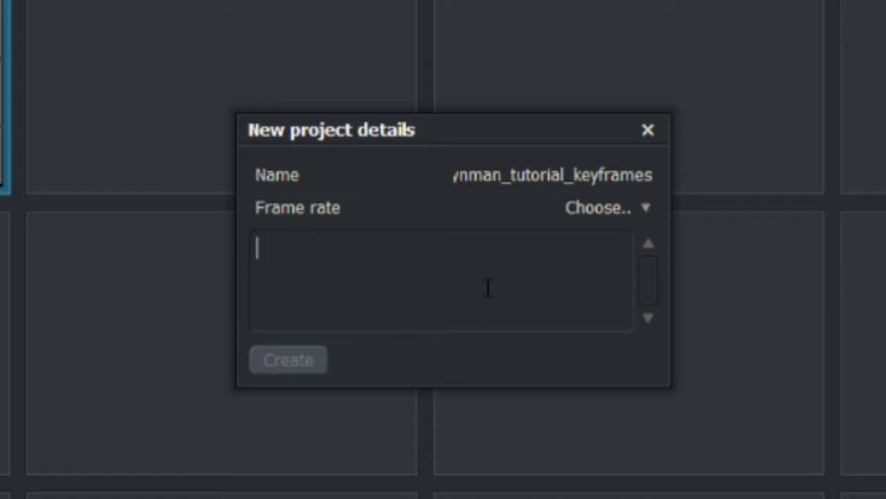
Step: Set the project's frame rate to 24 fps and create the project
click(647, 211)
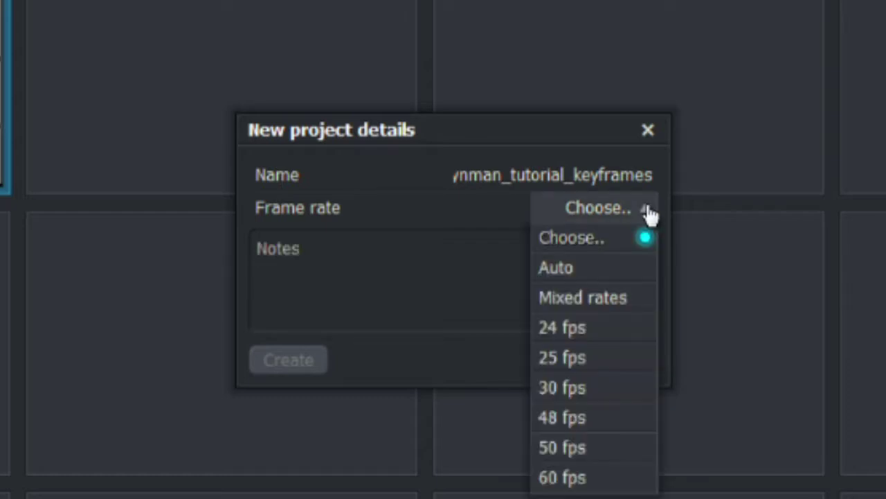
click(579, 329)
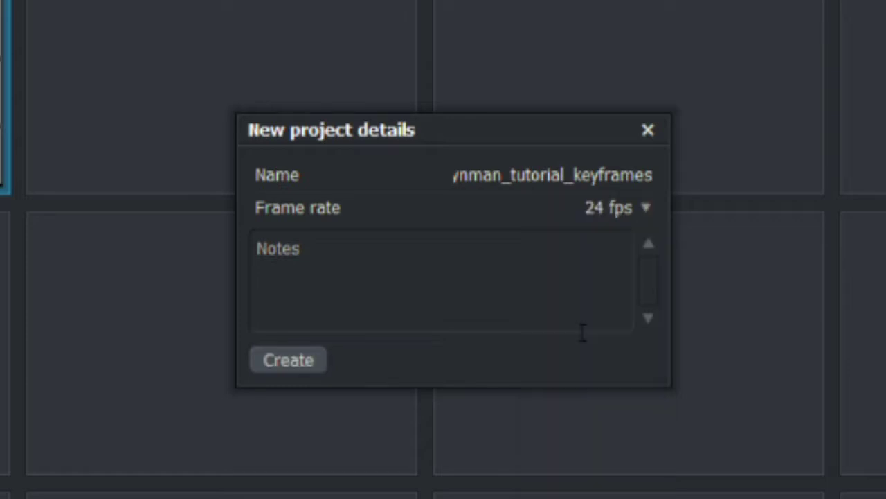
click(621, 221)
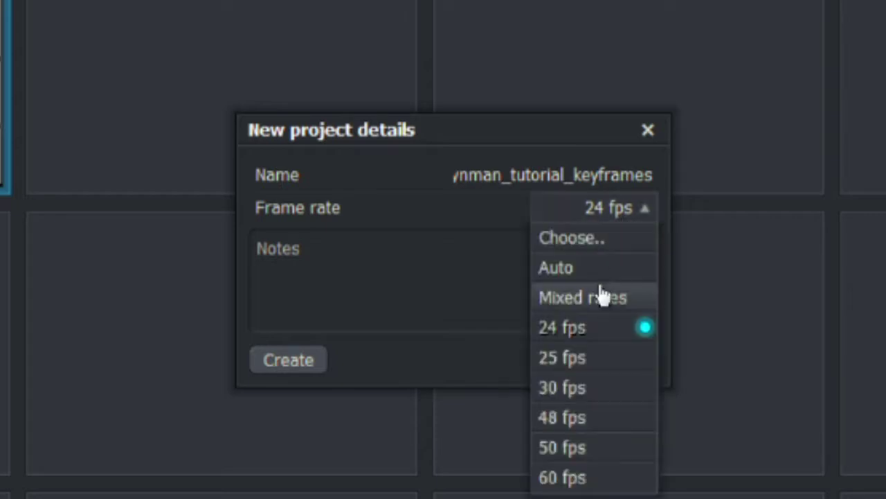
click(603, 277)
click(619, 220)
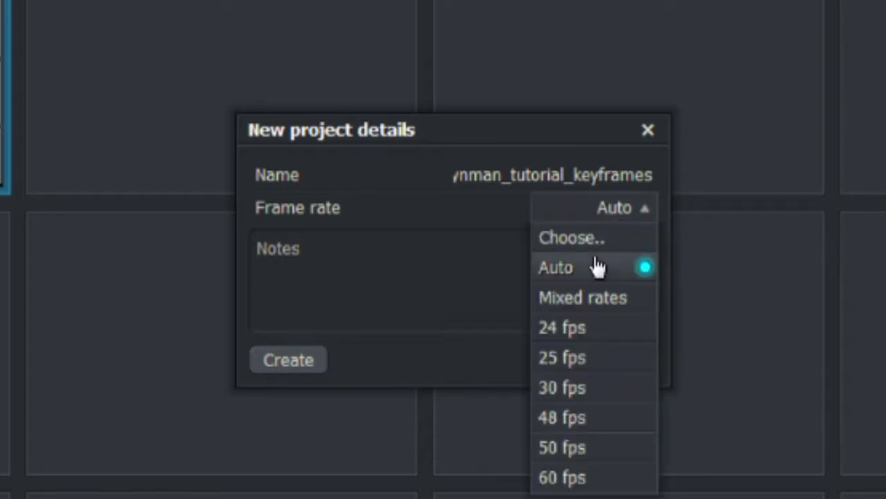
click(587, 330)
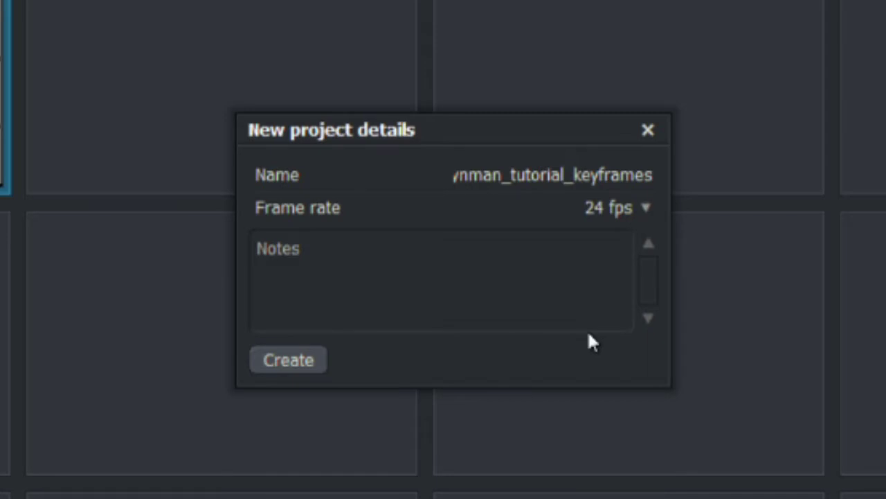
click(289, 364)
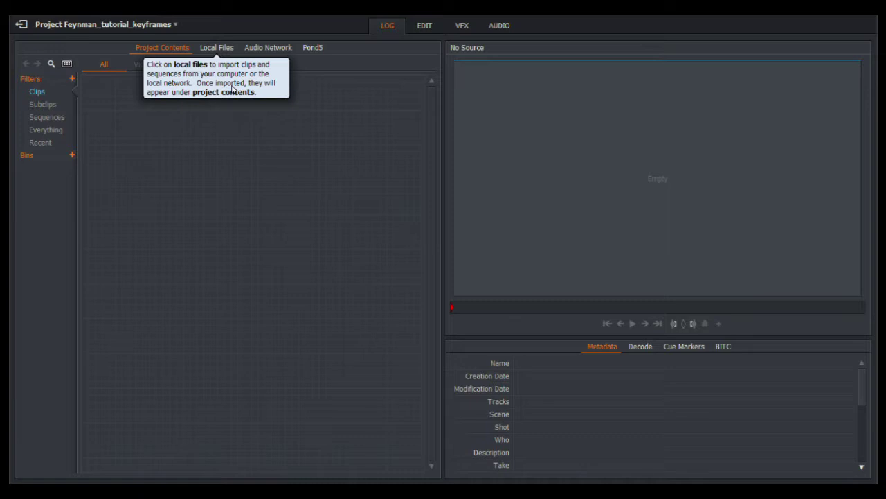
Step: Browse the local files to the zoom_burns effect folder inside Videos\Feynman Tutorials
click(222, 49)
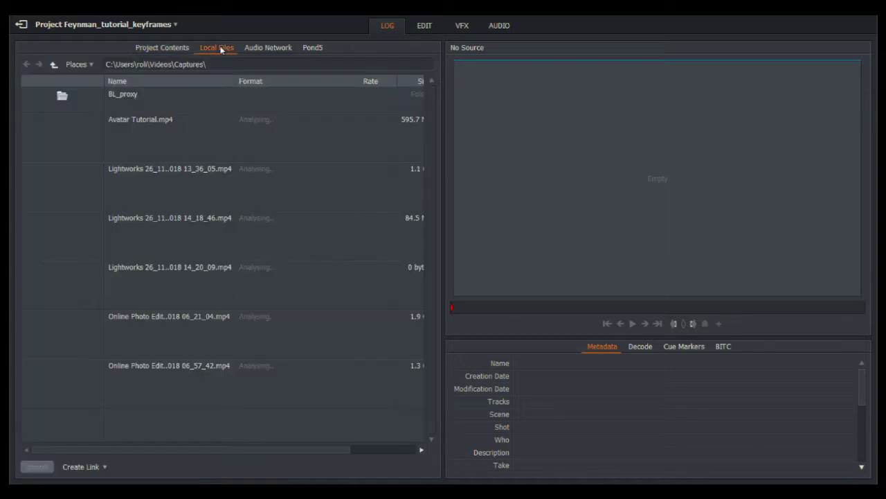
click(54, 97)
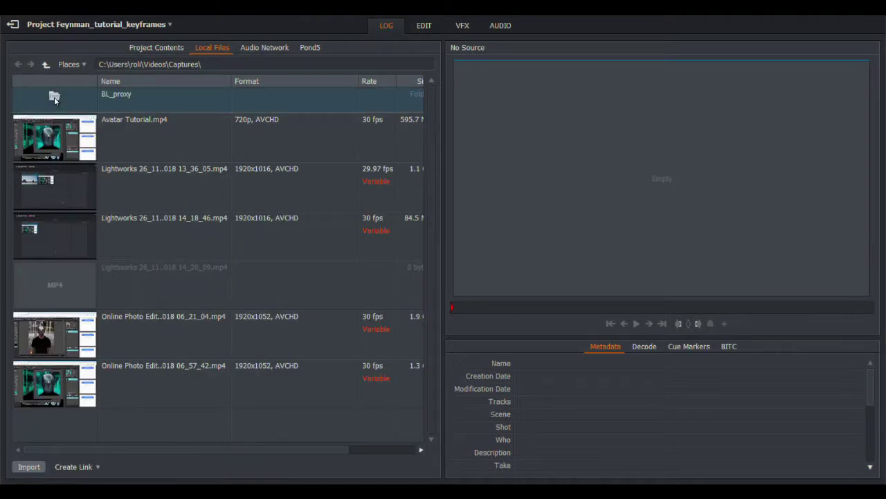
click(46, 64)
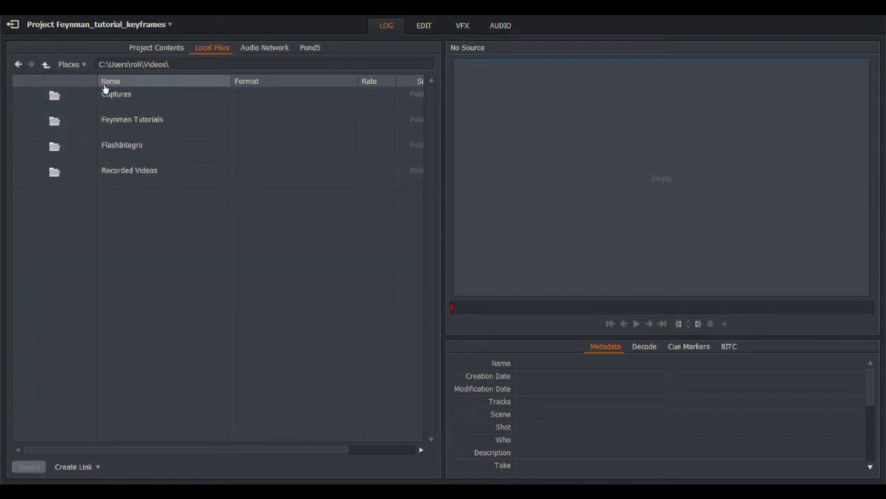
double_click(129, 130)
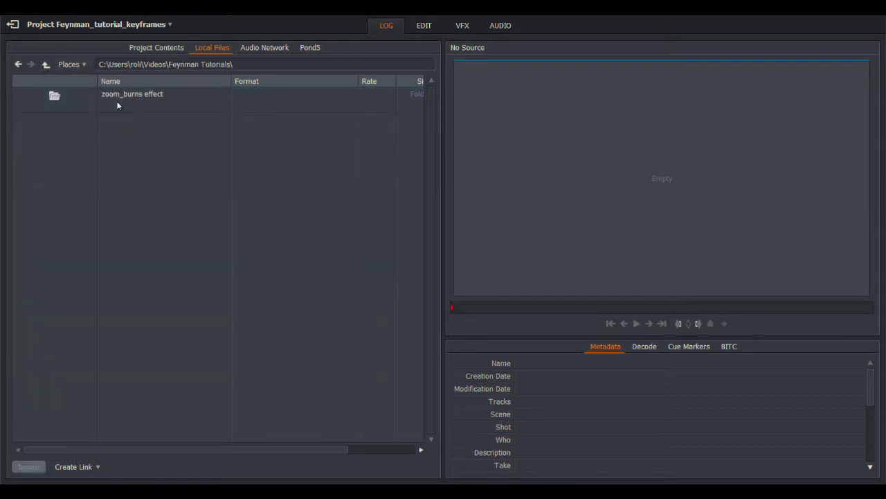
double_click(117, 97)
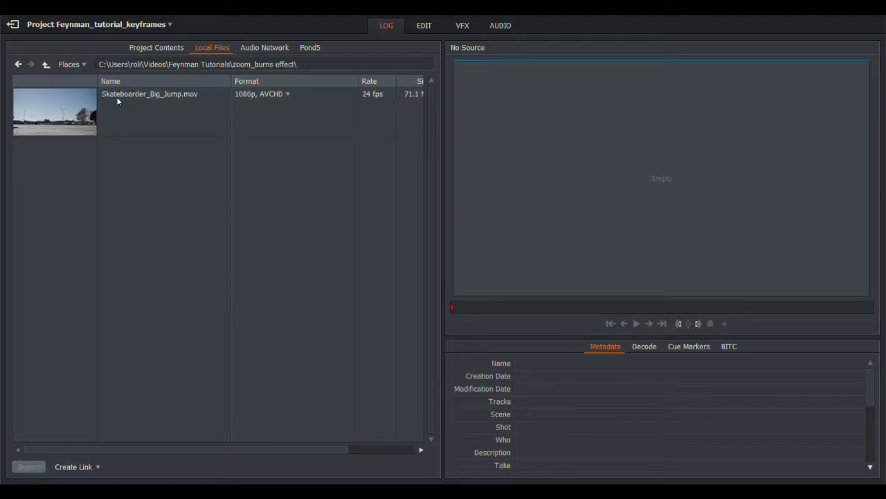
Step: Import Skateboarder_Big_Jump.mov into the project and display the project's contents
click(66, 113)
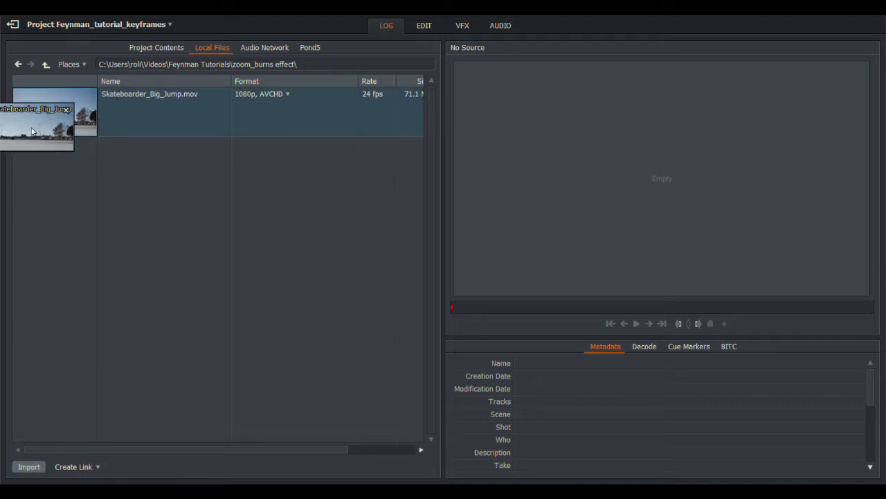
mouse_move(22, 136)
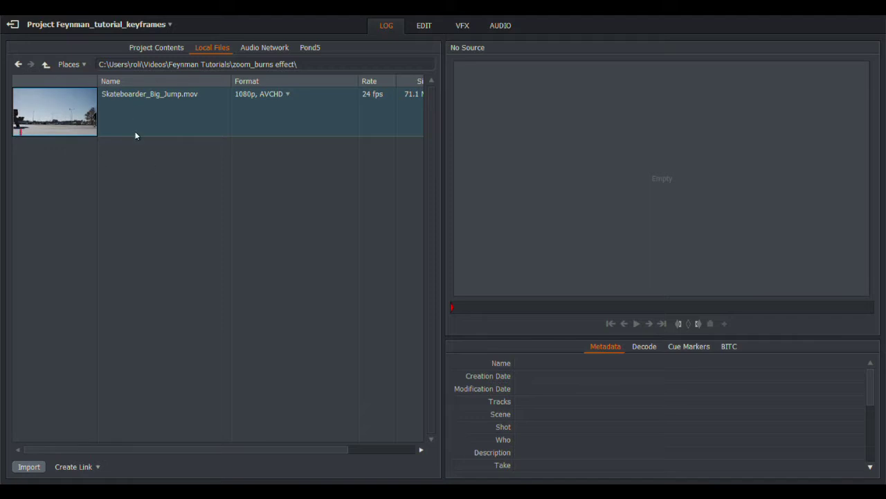
double_click(68, 108)
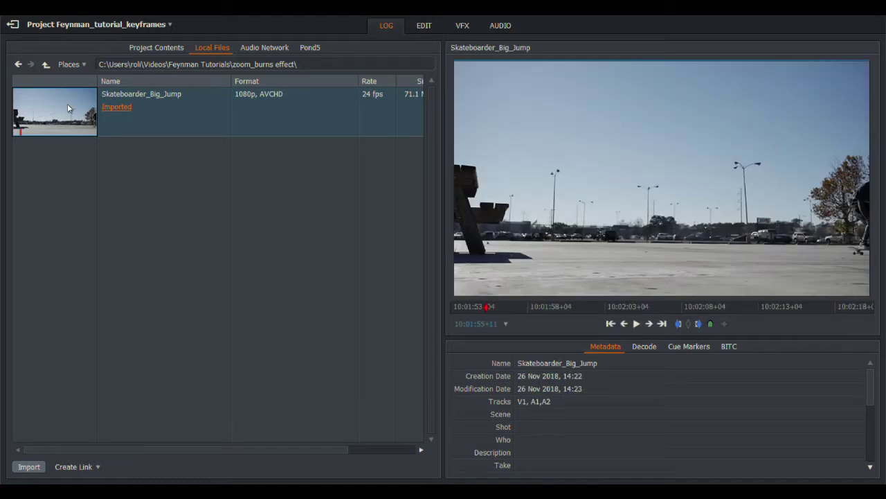
click(168, 50)
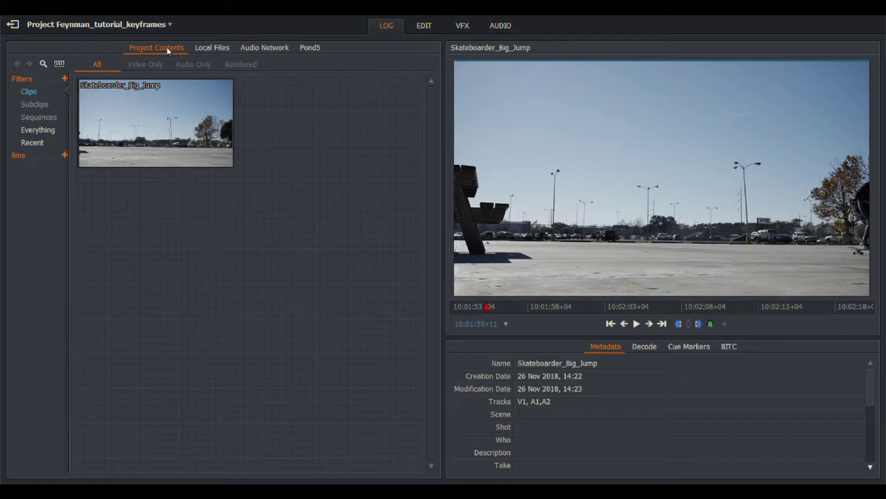
Step: Switch to the editing workspace and place the Skateboarder_Big_Jump clip at the start of the timeline
click(424, 26)
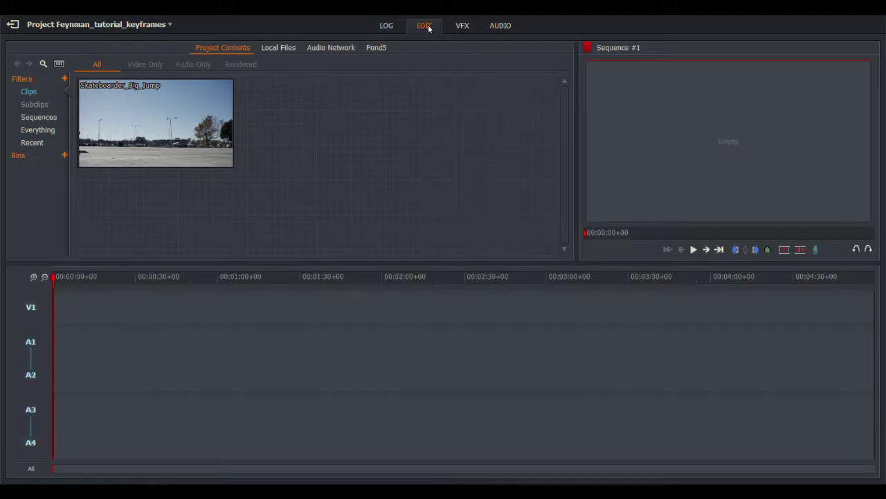
mouse_move(181, 86)
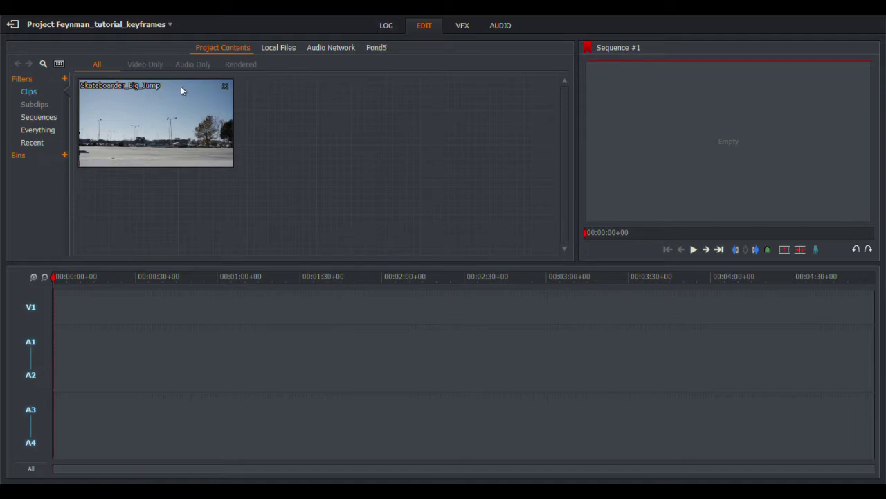
drag(142, 111, 57, 320)
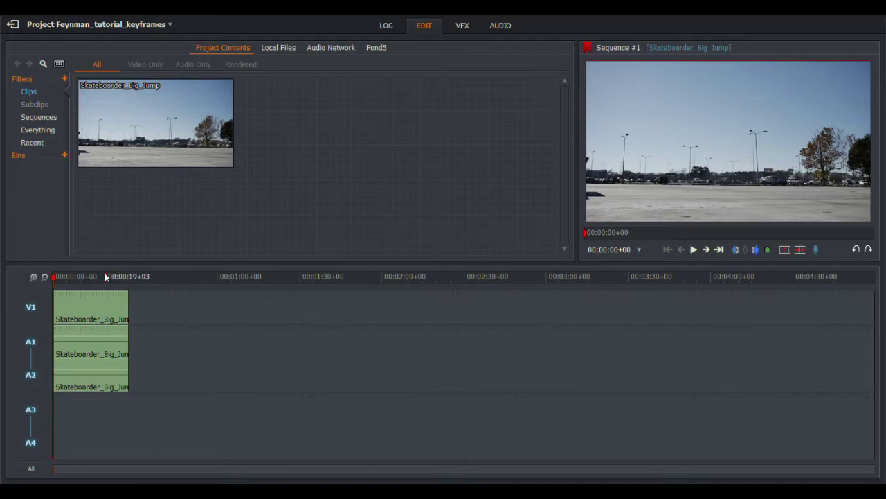
Step: Split the skateboarder clip at 00:00:03+15 on all tracks and remove the segment before the cut, leaving a gap
click(591, 237)
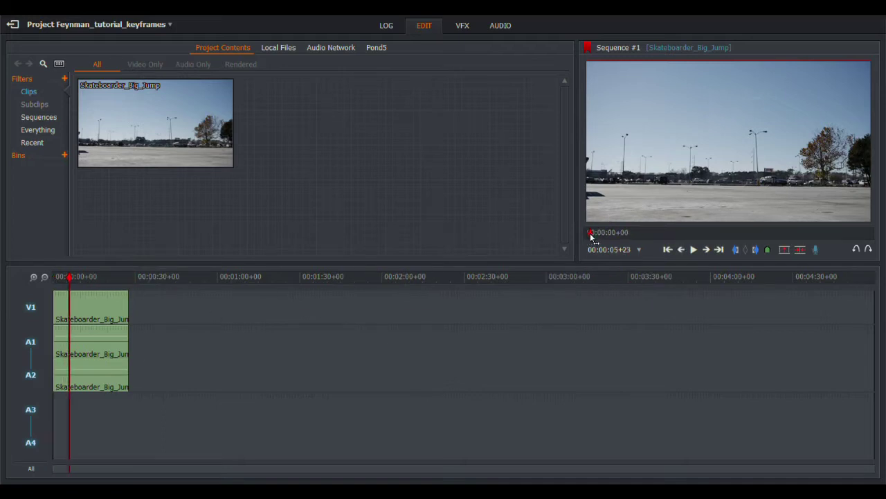
mouse_move(590, 237)
mouse_down()
mouse_move(598, 239)
mouse_move(588, 238)
mouse_up()
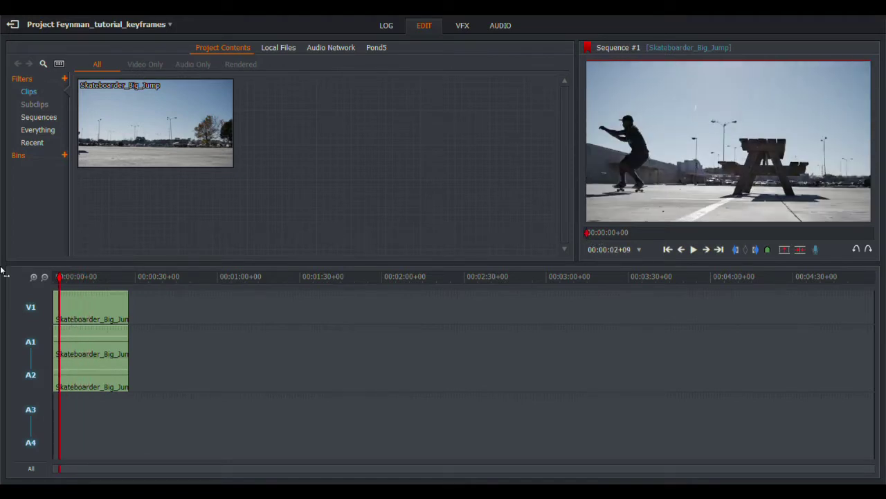
click(37, 278)
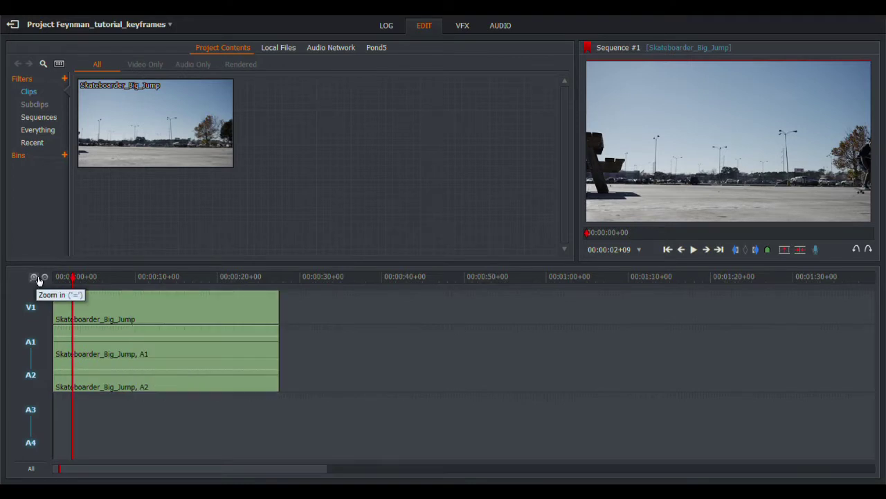
click(37, 277)
click(114, 277)
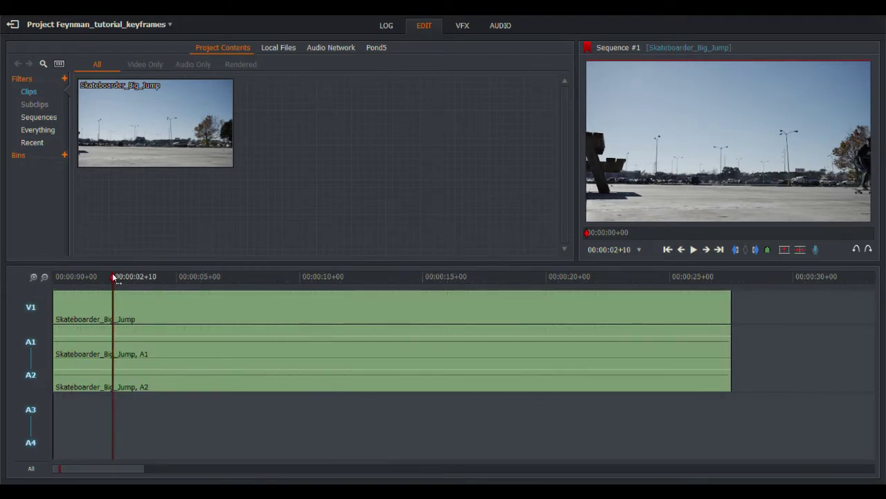
drag(114, 277, 142, 287)
drag(143, 286, 143, 287)
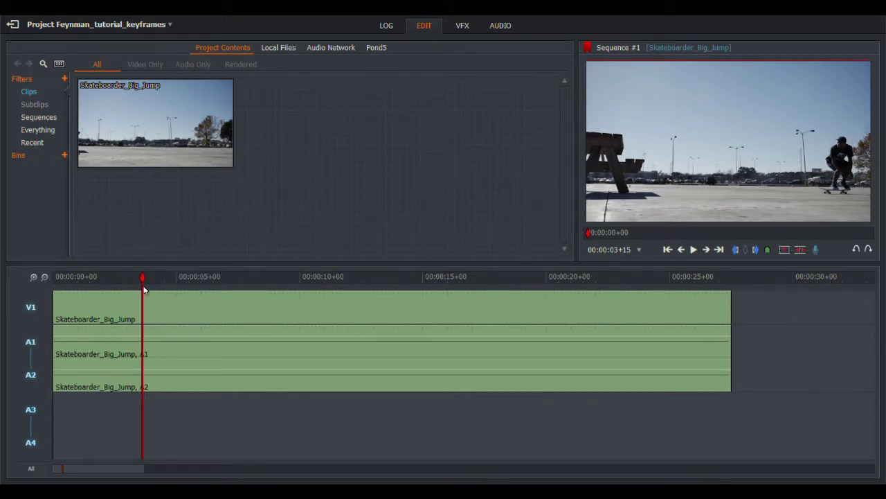
key(c)
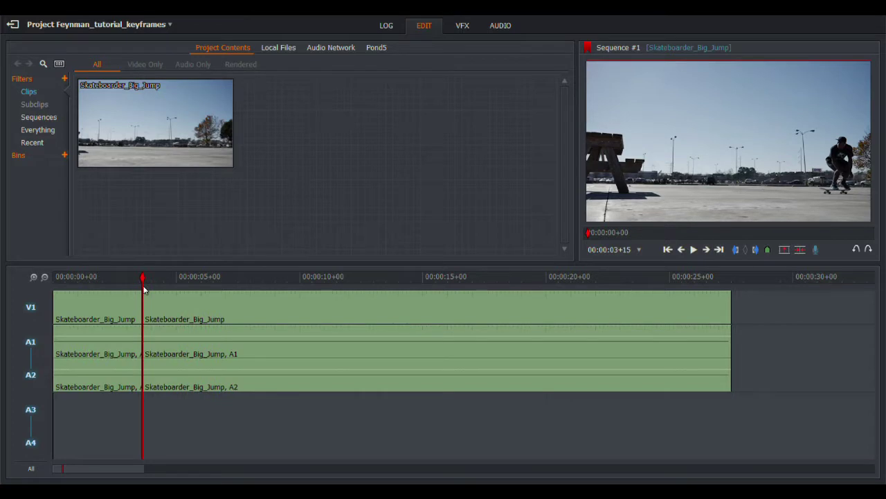
right_click(115, 308)
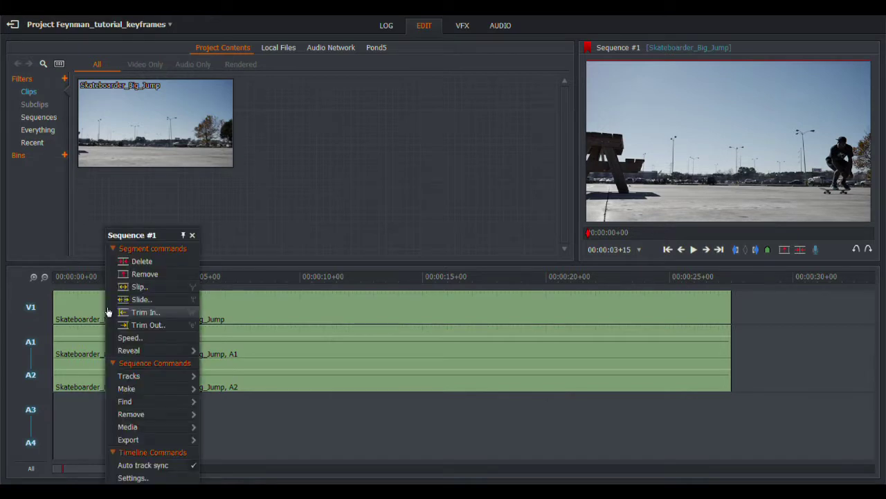
click(144, 274)
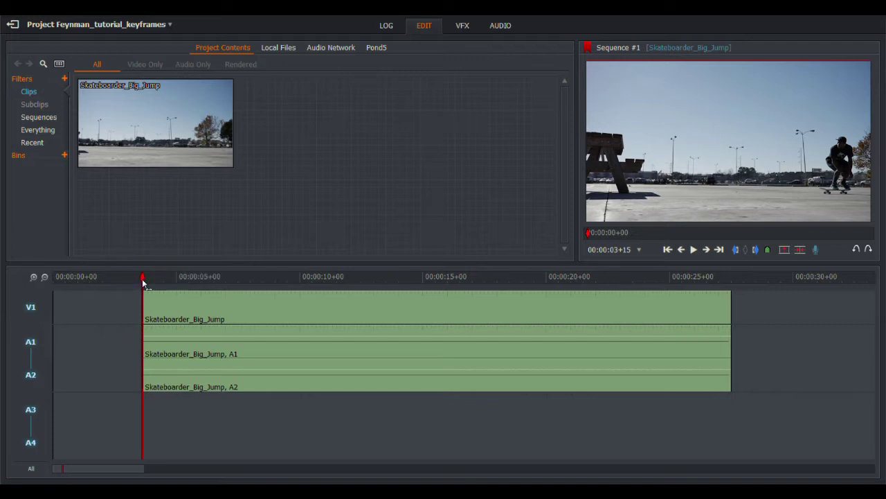
Step: Split the remaining skateboarder clip at 00:00:14+10, after the skateboarder has left the frame
drag(139, 283, 407, 306)
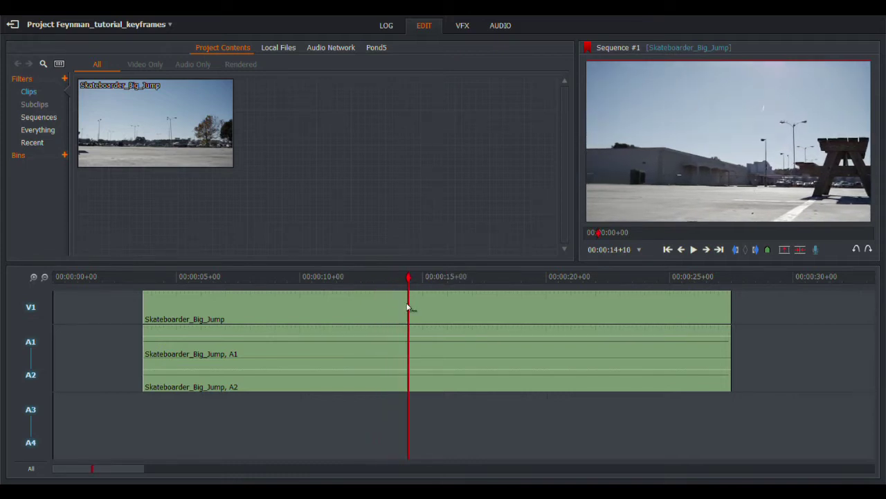
key(c)
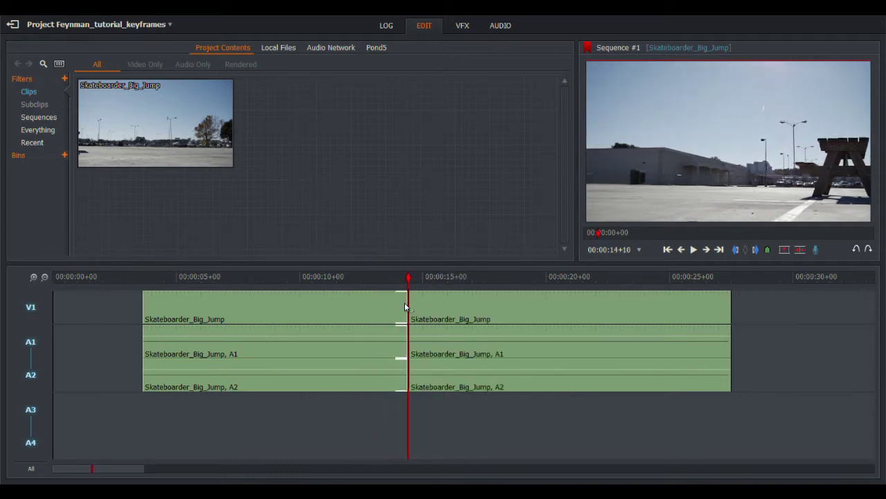
Step: Delete the clip segment after the 00:00:14+10 cut, close the gap before the remaining segment and return to the sequence start
right_click(510, 312)
click(518, 273)
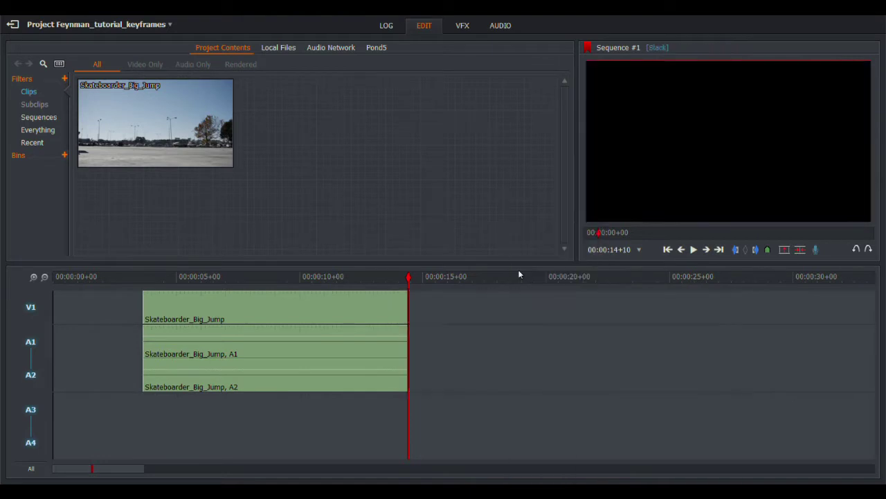
right_click(65, 310)
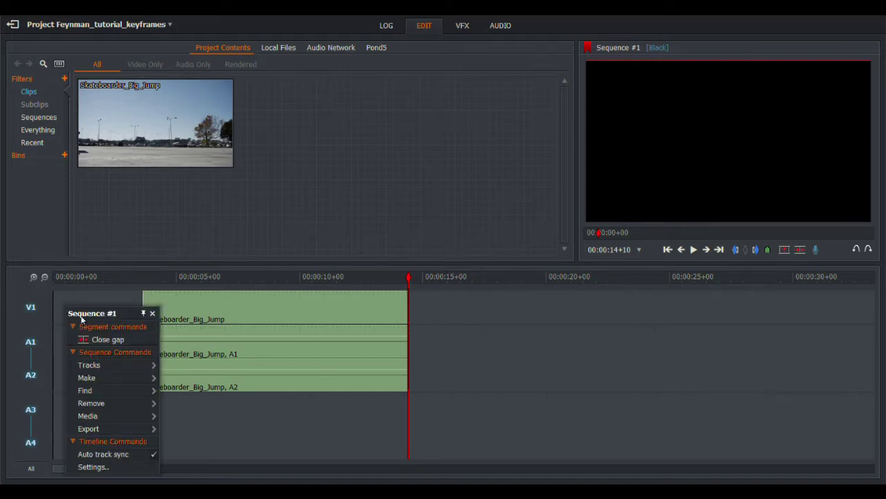
click(111, 339)
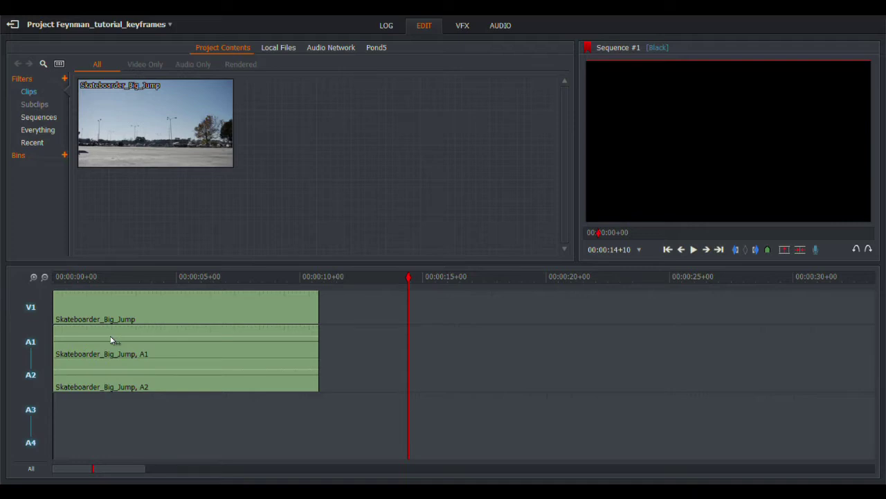
key(Home)
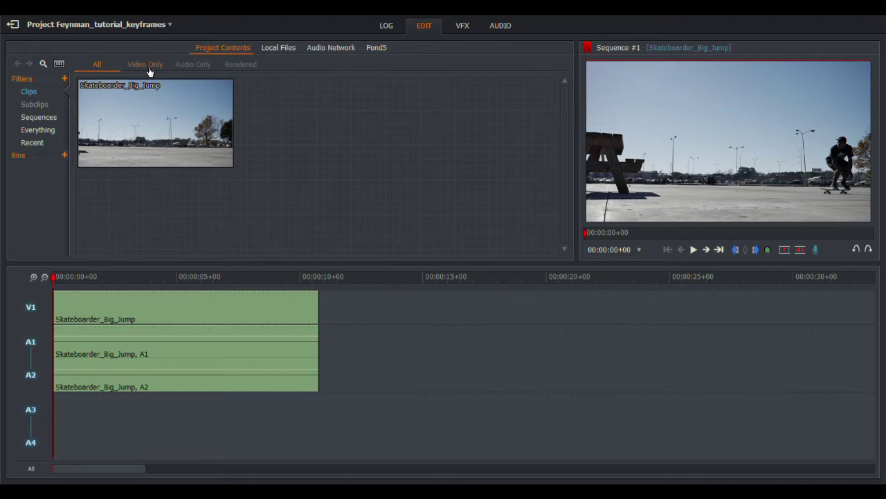
Step: Check the source file's frame rate in the local file list and step through the sequence frame by frame to 00:00:00+11
click(291, 52)
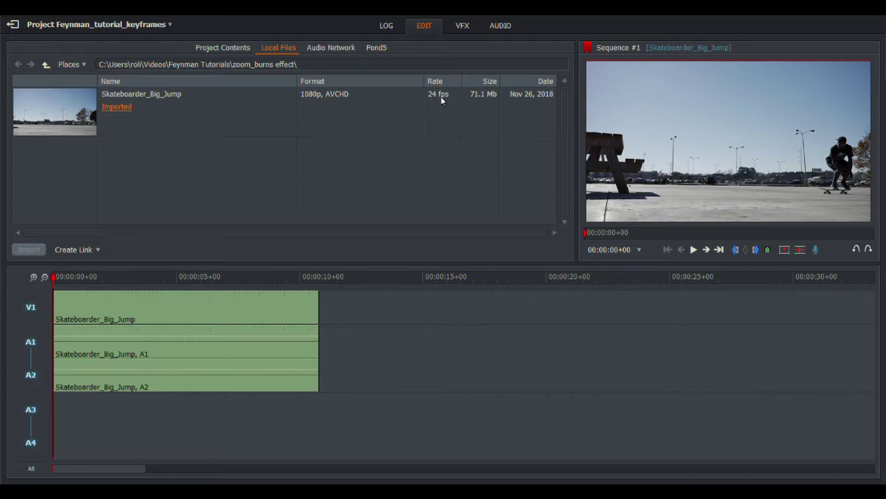
click(228, 52)
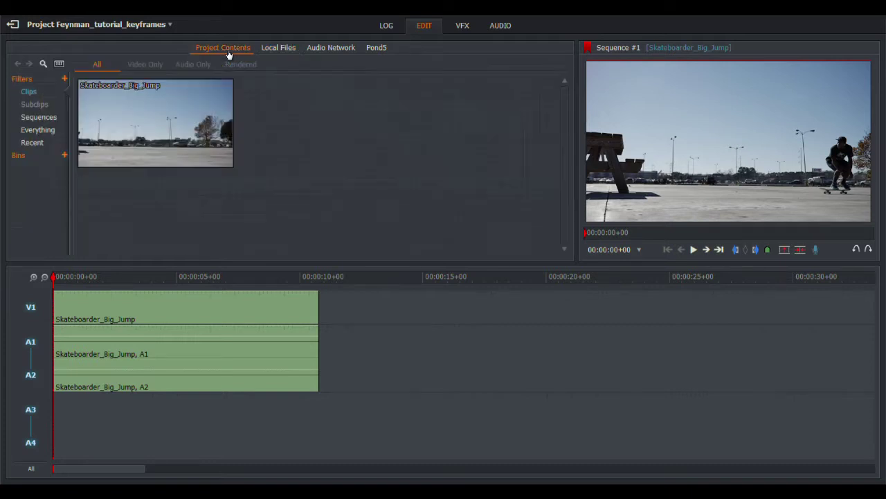
click(712, 250)
click(711, 250)
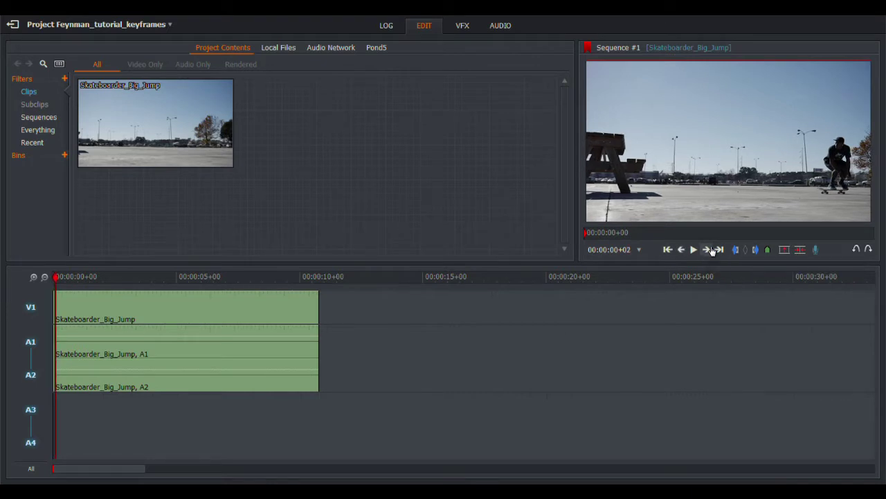
click(712, 249)
click(712, 250)
click(712, 250)
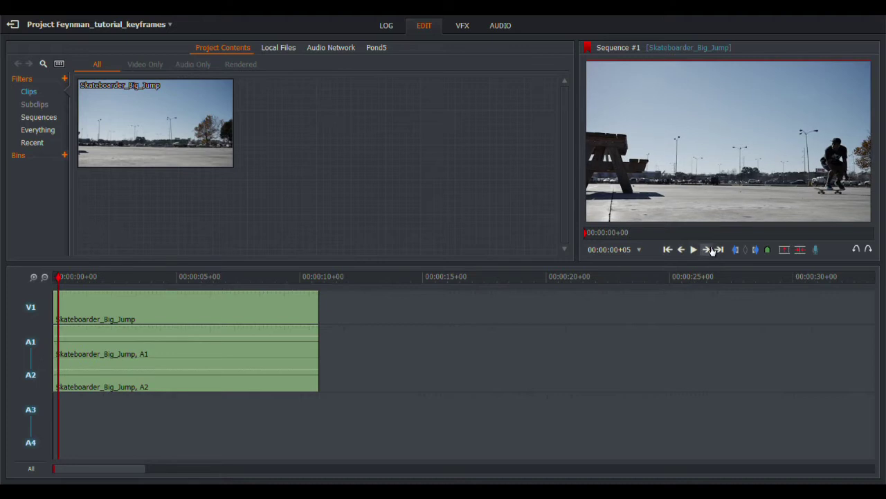
click(712, 250)
click(712, 250)
click(712, 250)
click(711, 250)
click(712, 250)
click(712, 250)
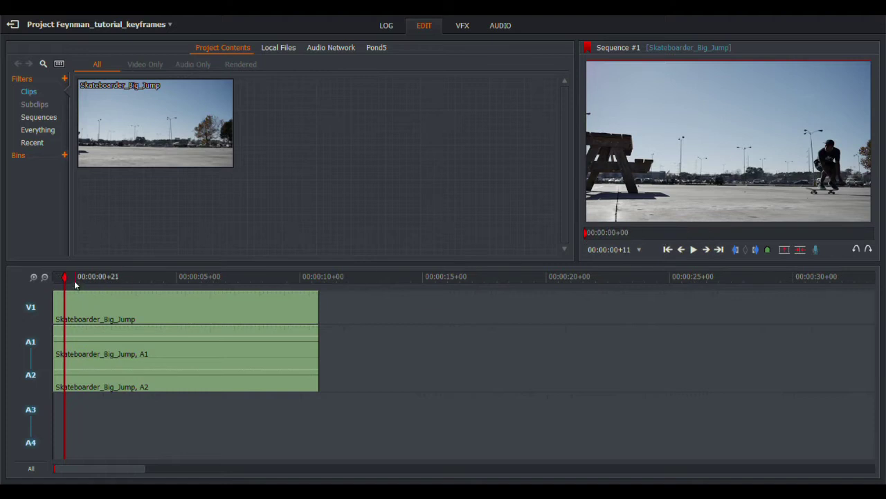
Step: Scrub the sequence to the skateboarder's jump around 00:00:04+02 and return to the start
drag(68, 278, 154, 302)
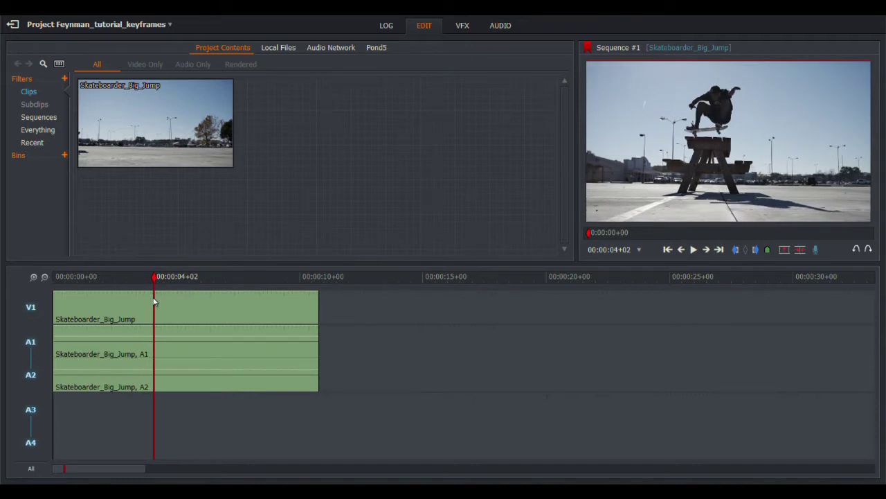
drag(154, 302, 155, 302)
drag(155, 277, 40, 318)
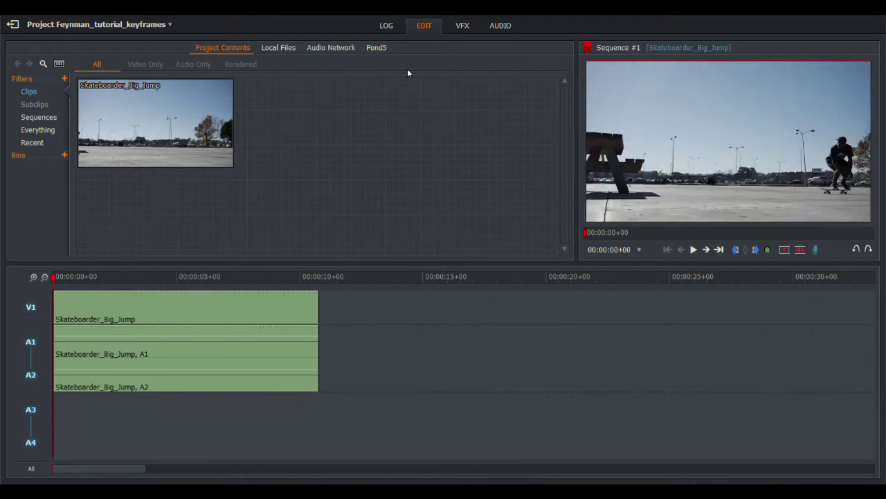
Step: In the VFX workspace, enlarge the timeline area and apply the 2D DVE effect to the Skateboarder_Big_Jump clip
click(462, 26)
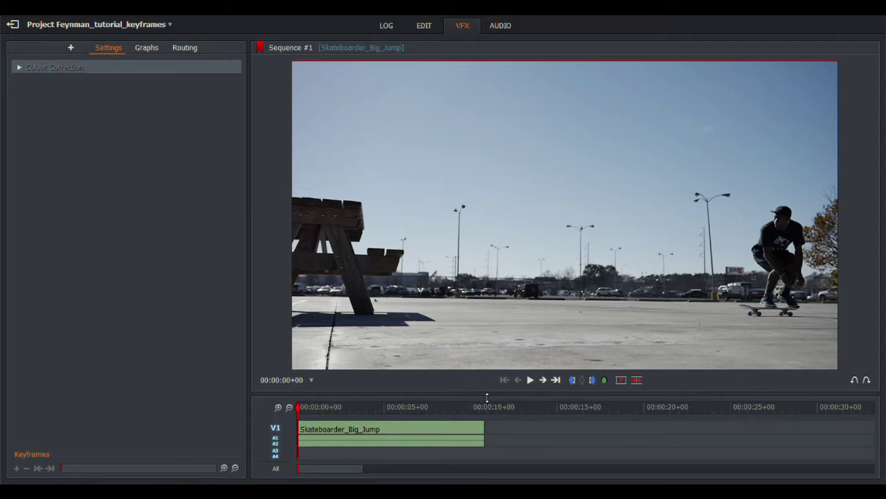
drag(487, 396, 491, 342)
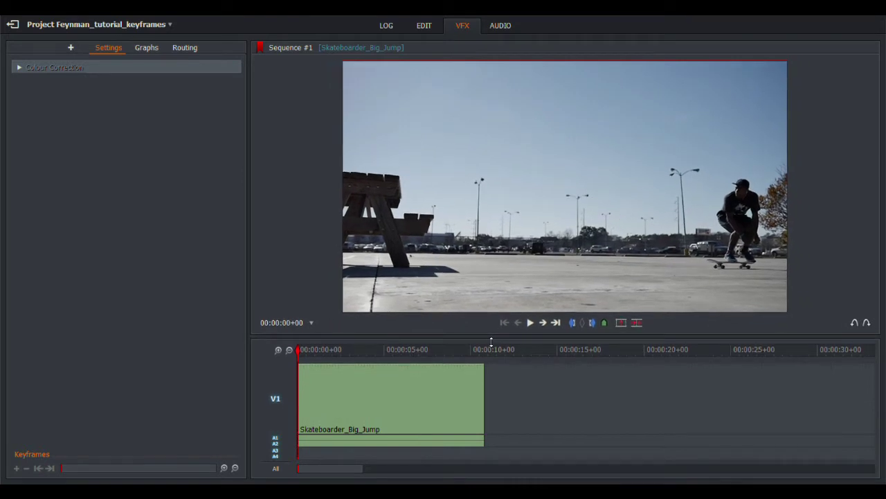
right_click(377, 391)
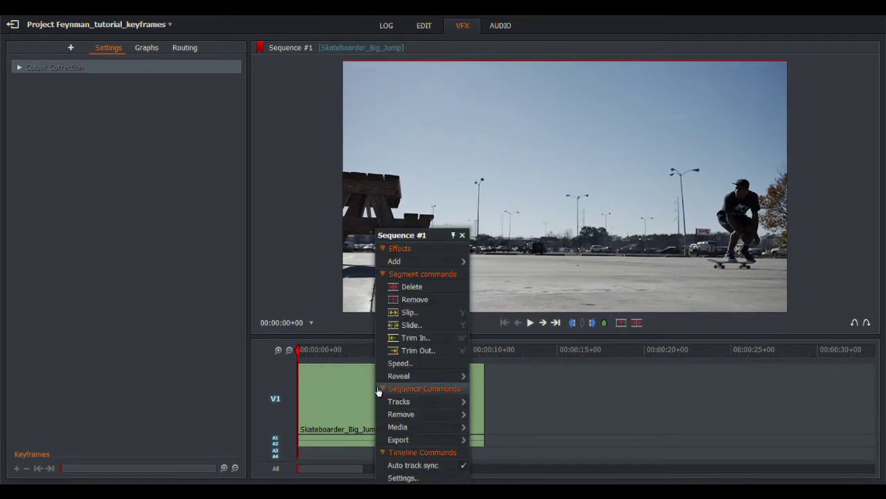
mouse_move(416, 261)
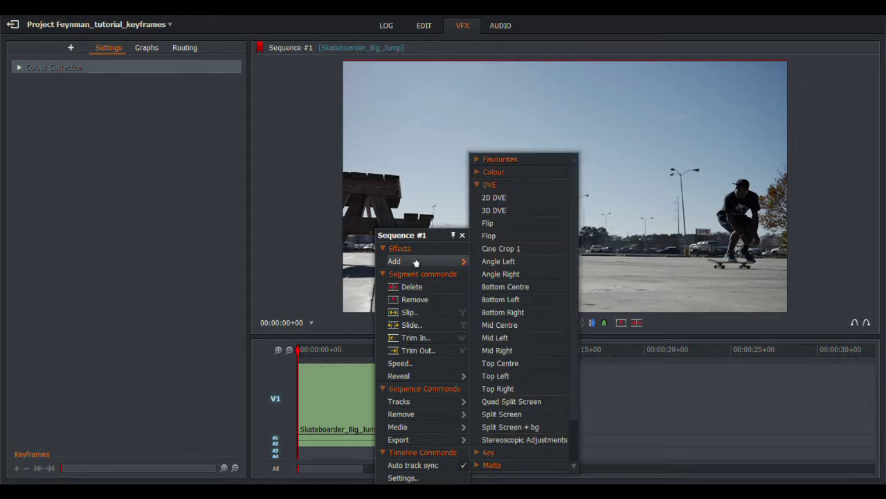
click(479, 186)
click(480, 161)
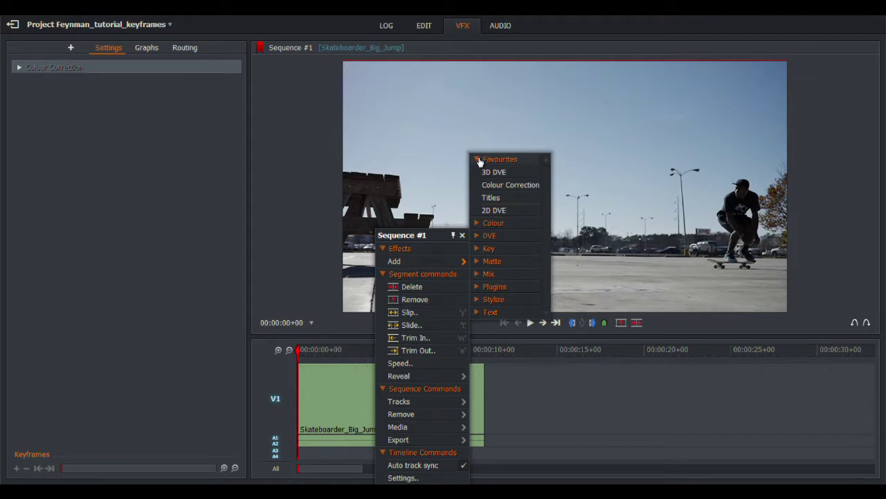
click(479, 236)
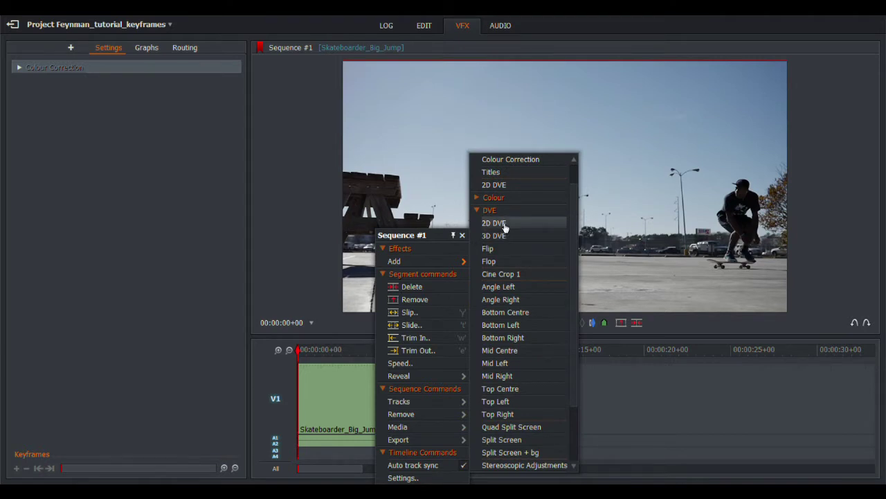
click(499, 223)
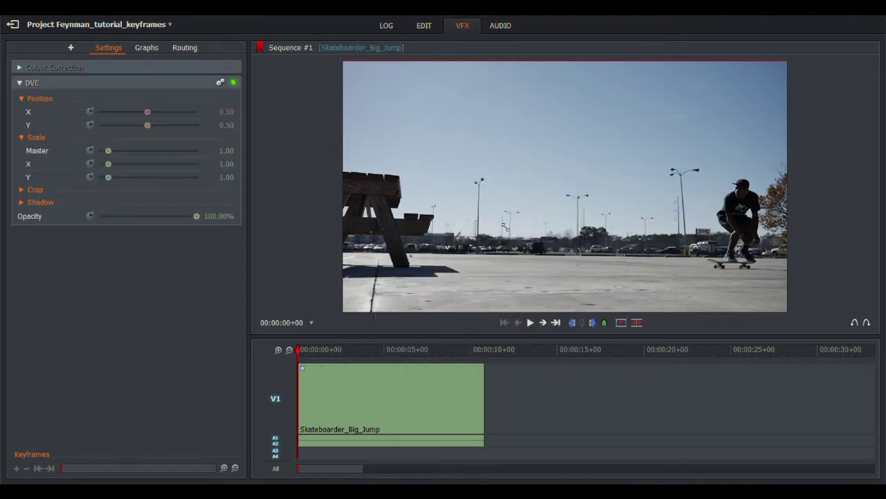
Step: View the Colour Correction settings, collapse them and leave only the DVE settings expanded
click(20, 67)
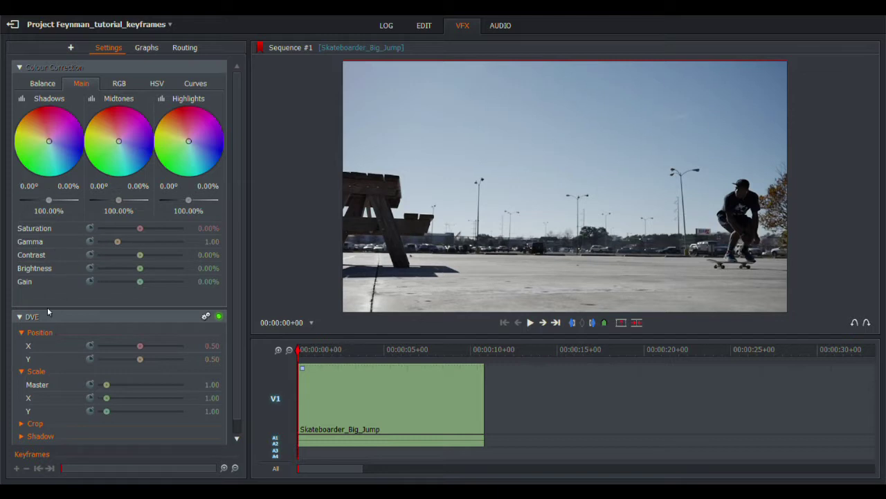
click(19, 316)
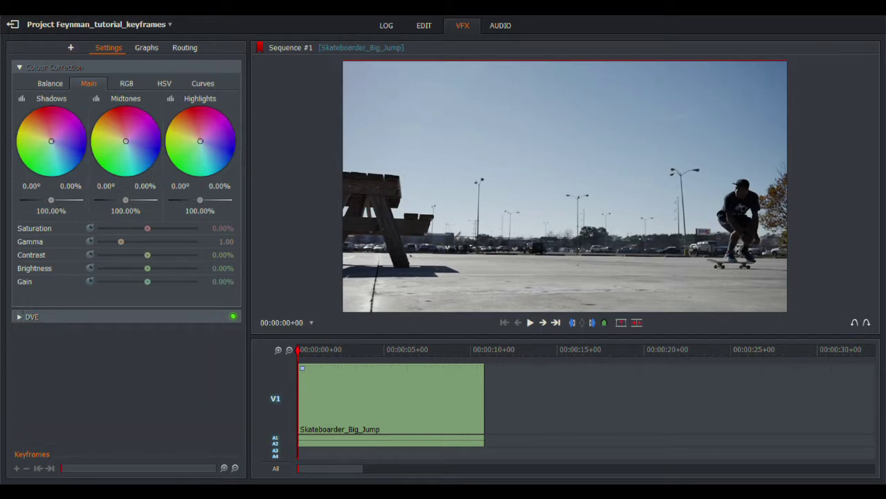
click(19, 67)
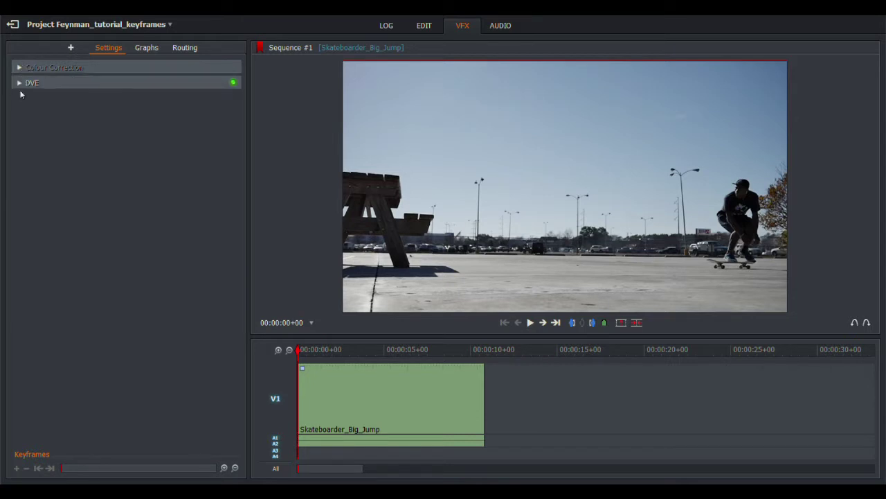
click(19, 83)
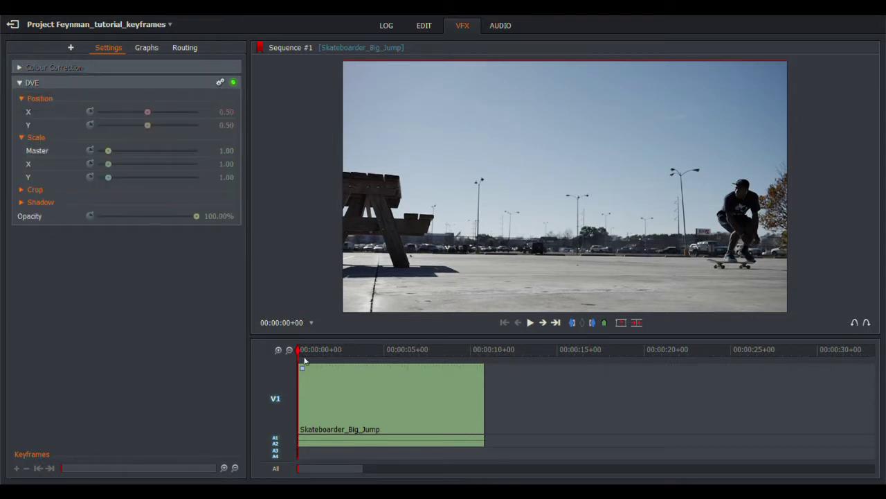
Step: At 00:00:02+17, enable keyframing for the DVE's Master scale and X and Y position, and add a keyframe
drag(299, 352, 347, 373)
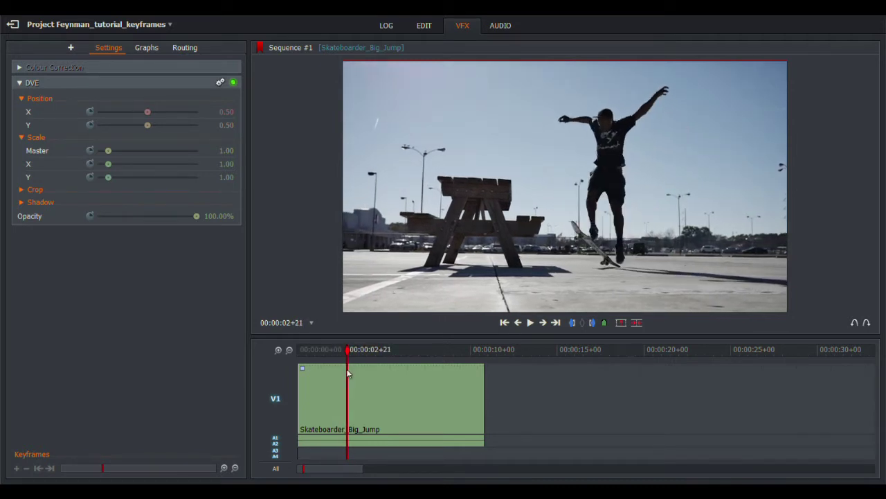
mouse_move(347, 373)
mouse_down()
mouse_move(356, 378)
mouse_move(343, 379)
mouse_up()
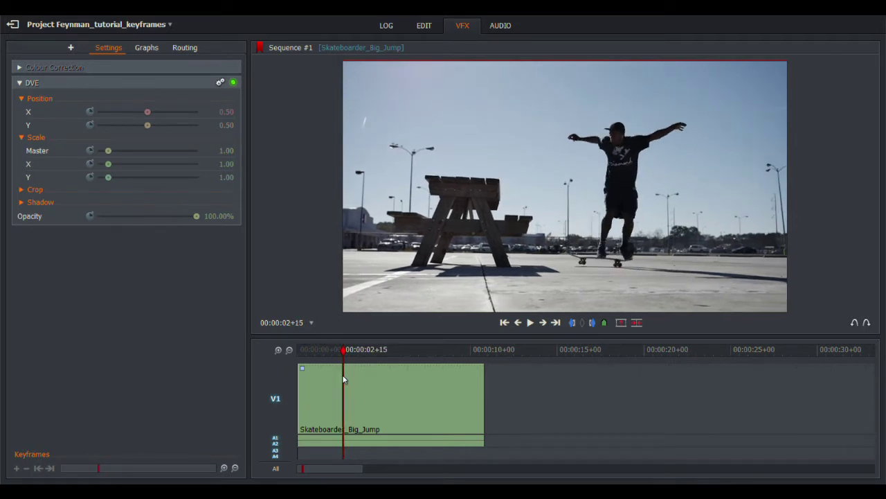
click(546, 326)
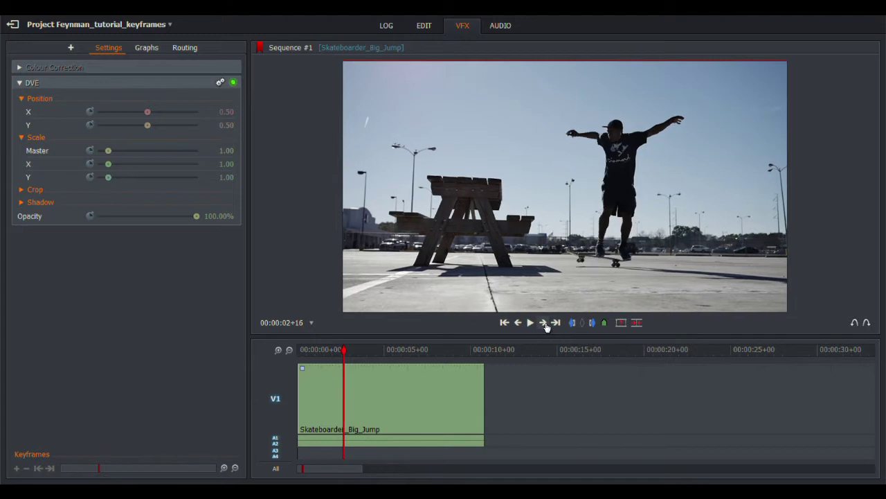
click(547, 326)
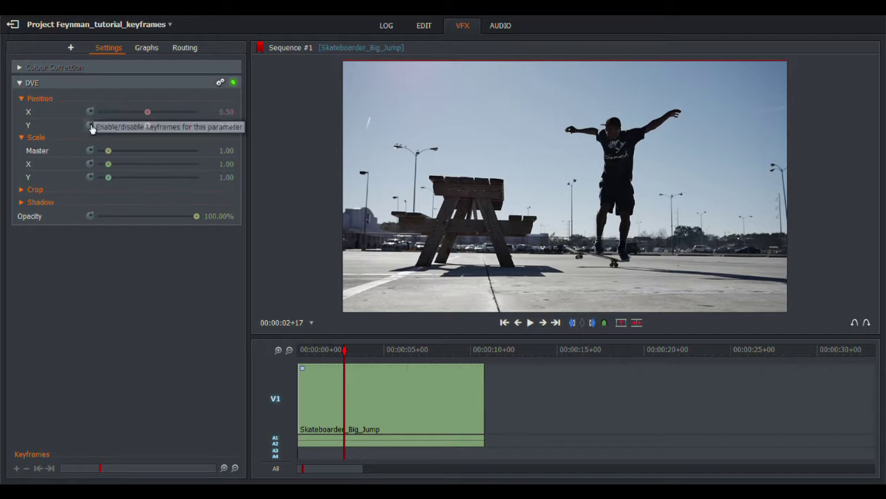
click(94, 153)
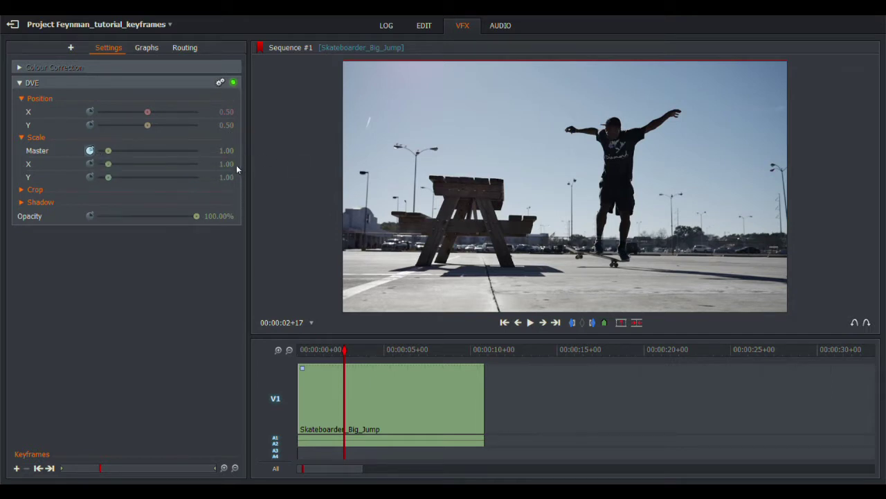
mouse_move(505, 188)
click(90, 111)
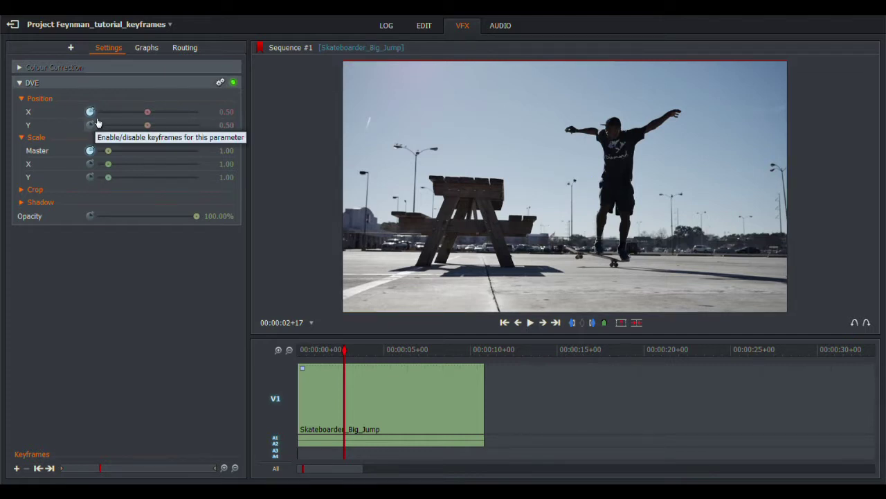
click(96, 128)
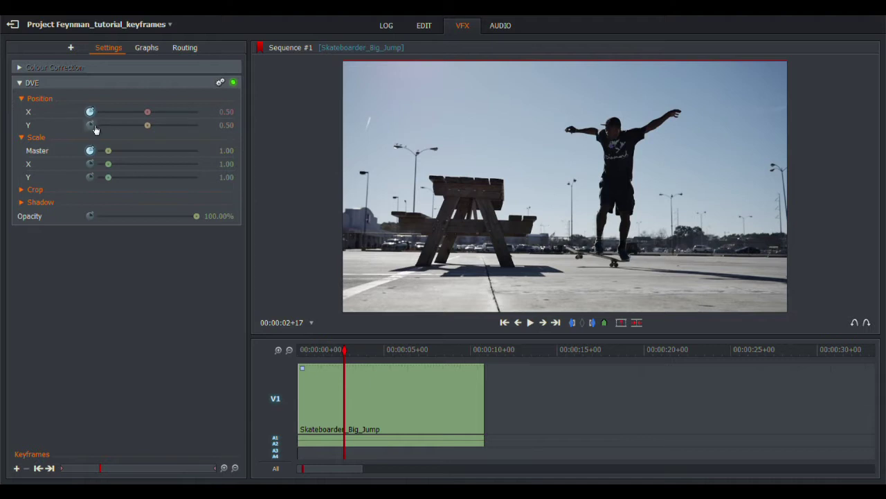
click(93, 130)
mouse_move(386, 147)
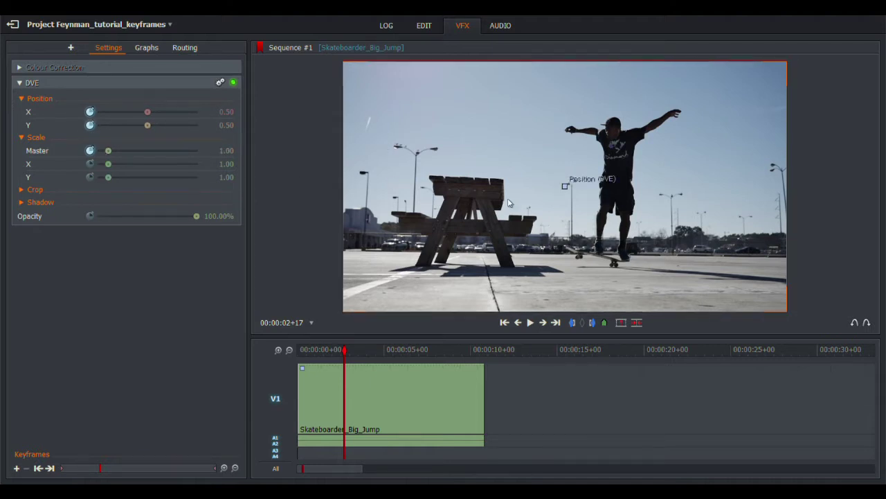
click(18, 469)
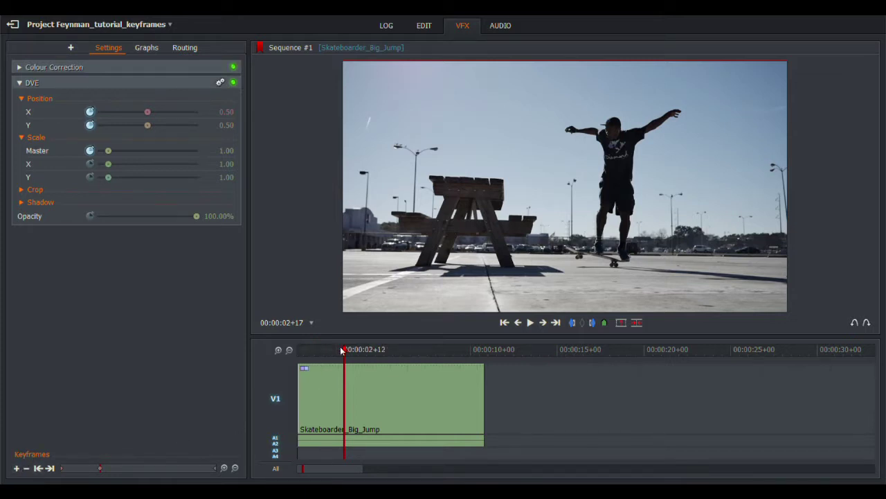
Step: Add a second DVE keyframe at 00:00:04+01, while the skateboarder is above the picnic table
drag(342, 351, 366, 355)
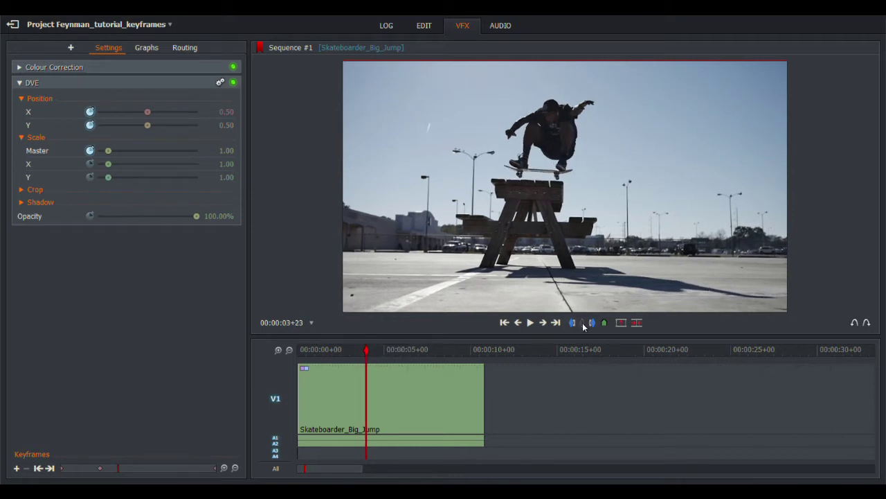
click(544, 322)
click(544, 323)
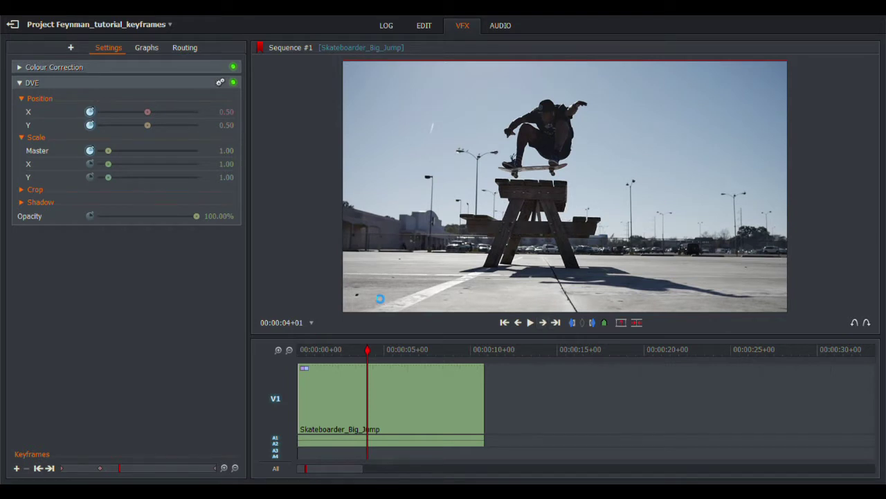
click(19, 468)
click(19, 468)
Step: Add a third DVE keyframe at 00:00:05+09, after the skateboarder has landed past the picnic table
drag(369, 354, 391, 360)
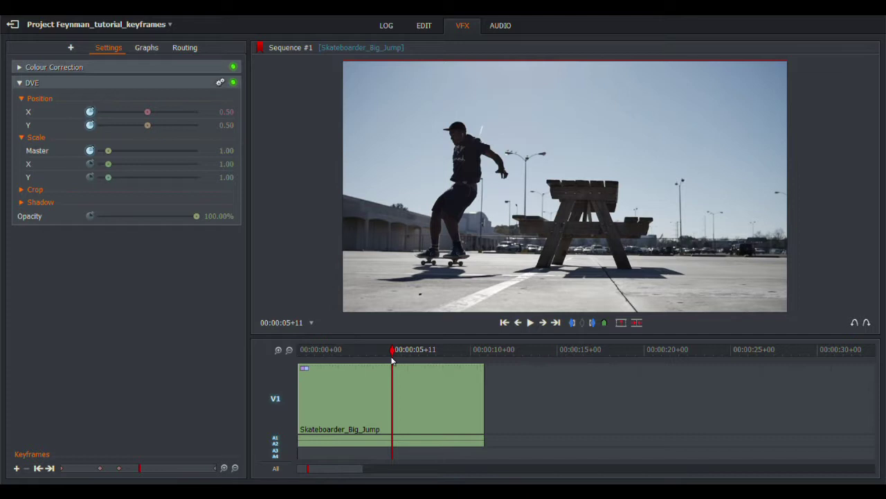
click(523, 323)
click(523, 323)
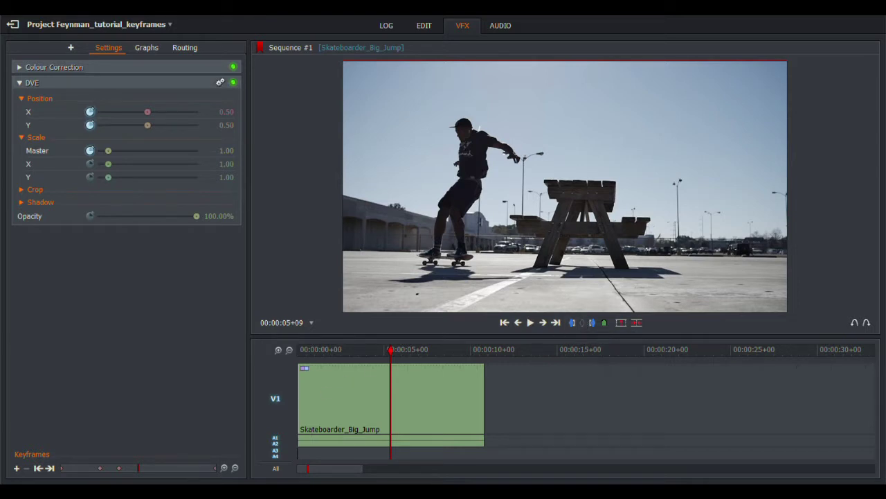
click(22, 469)
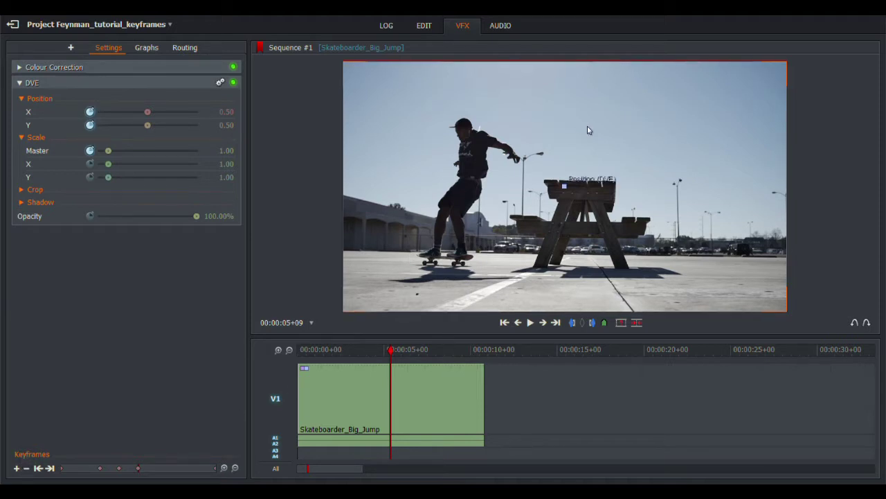
Step: At the 00:00:04+01 keyframe, set the DVE's Master scale to 2.35, X position to 0.62 and Y position to 0.02
click(41, 469)
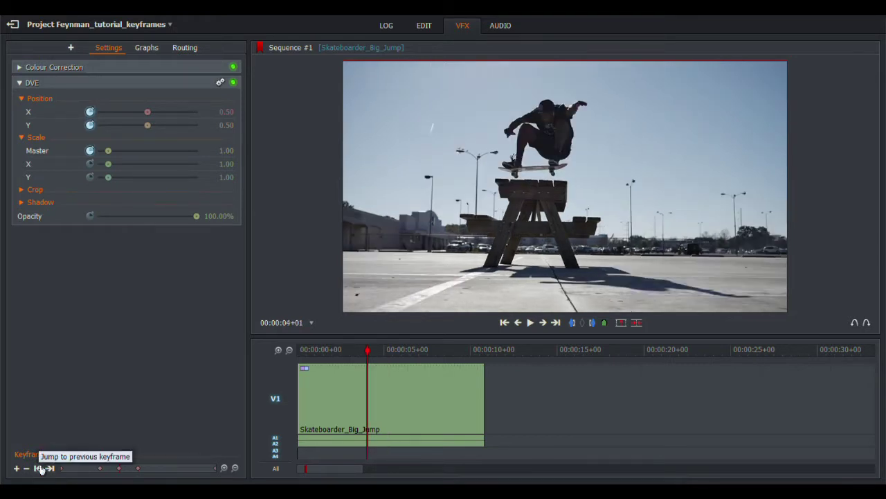
click(42, 469)
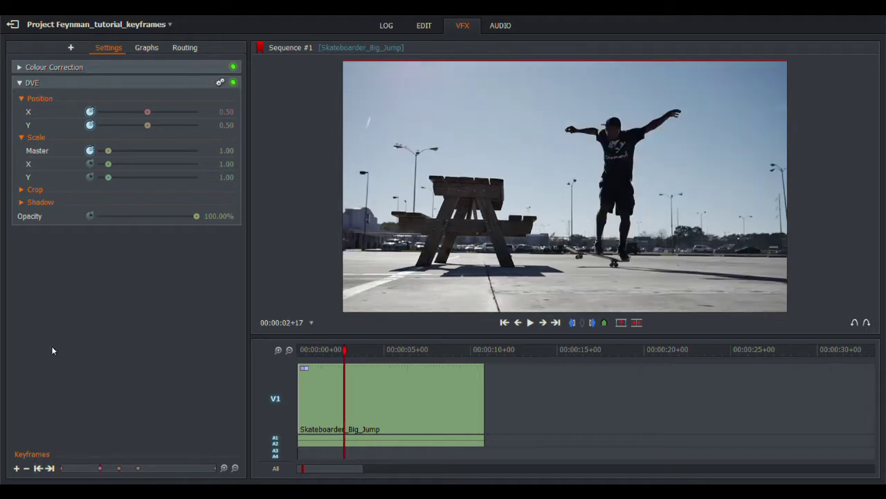
click(53, 469)
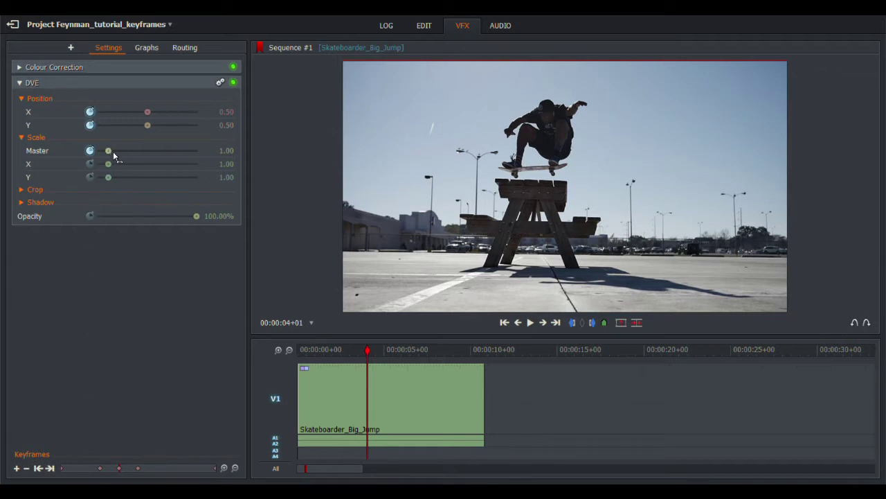
drag(121, 150, 123, 151)
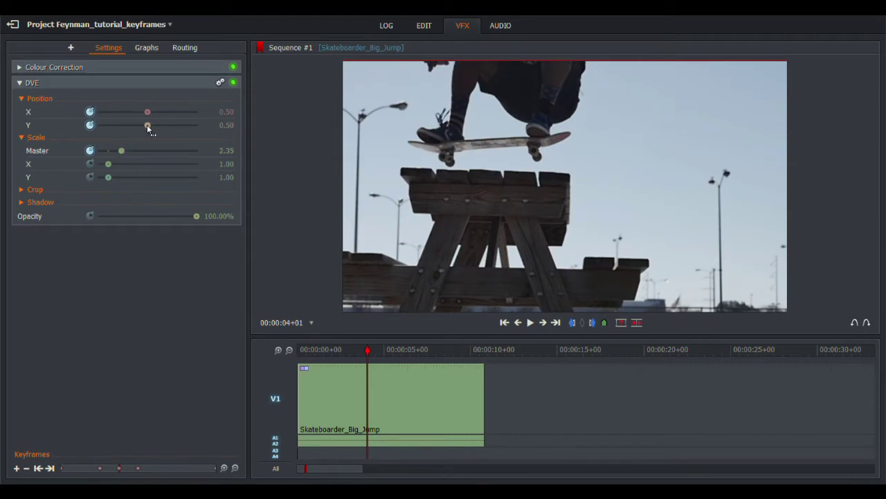
drag(150, 131, 128, 131)
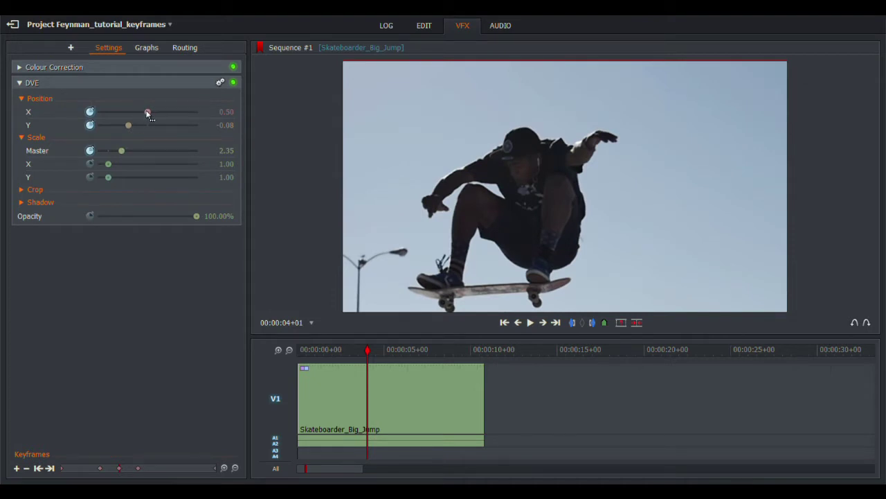
drag(148, 111, 154, 117)
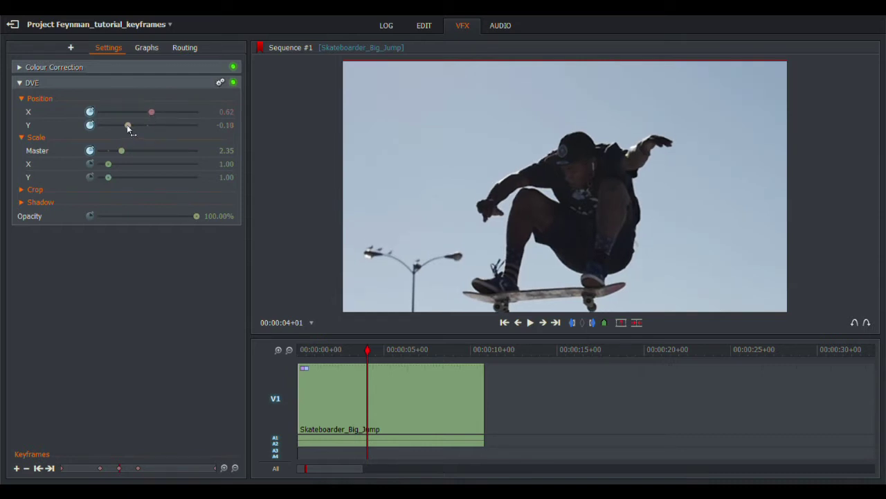
drag(128, 125, 130, 125)
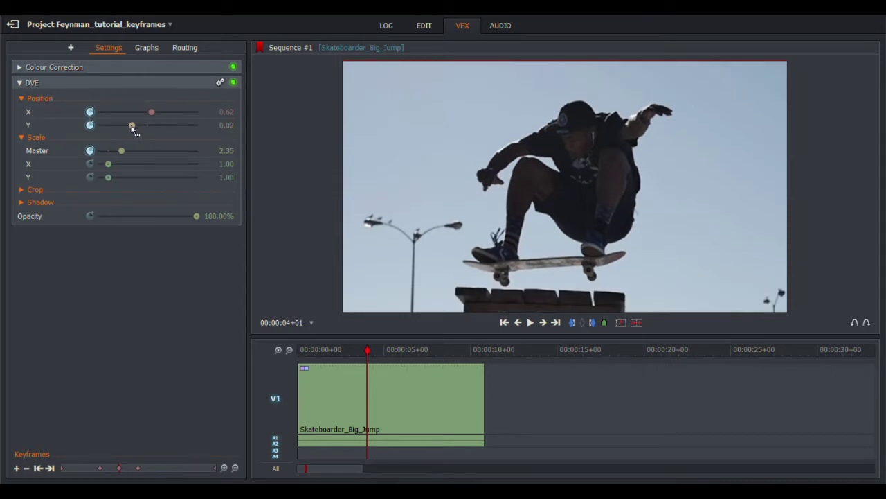
Step: Step through the DVE keyframes and play the sequence from its start to review the zoom animation
click(50, 469)
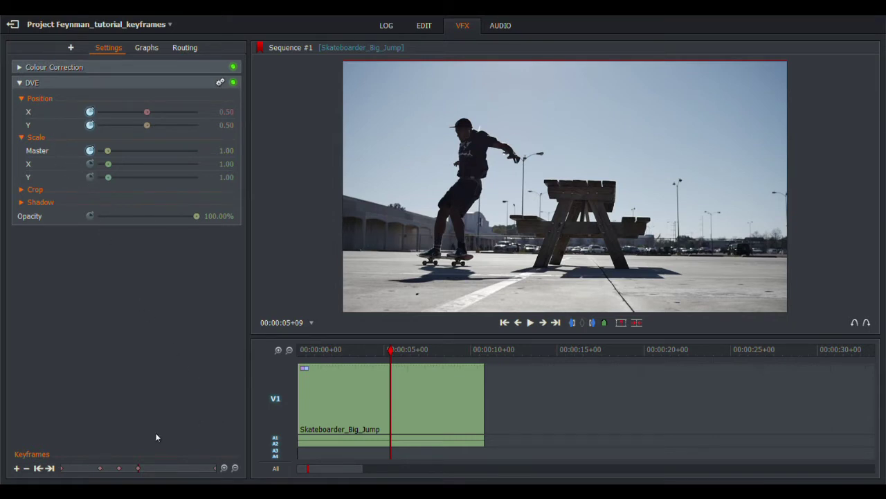
click(39, 468)
click(41, 468)
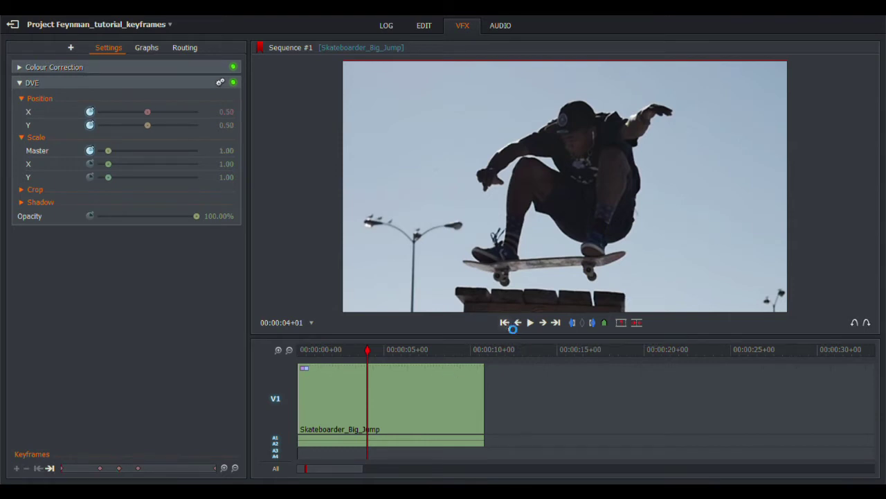
click(506, 322)
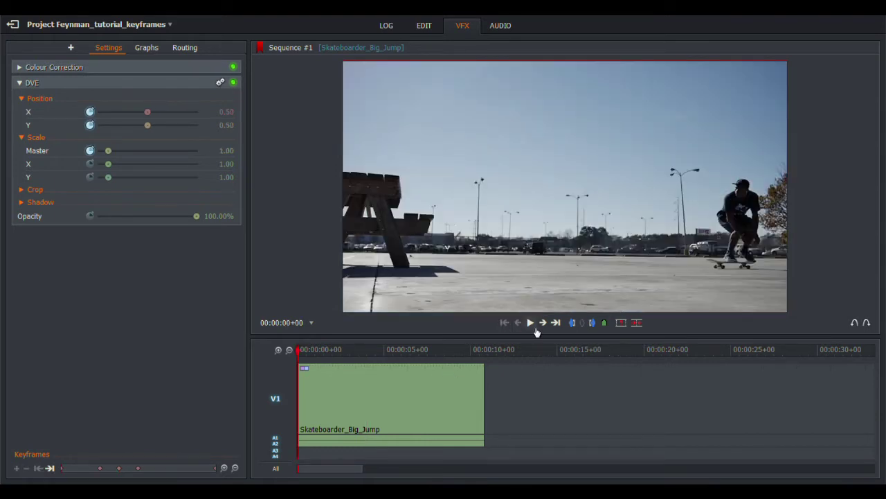
click(533, 327)
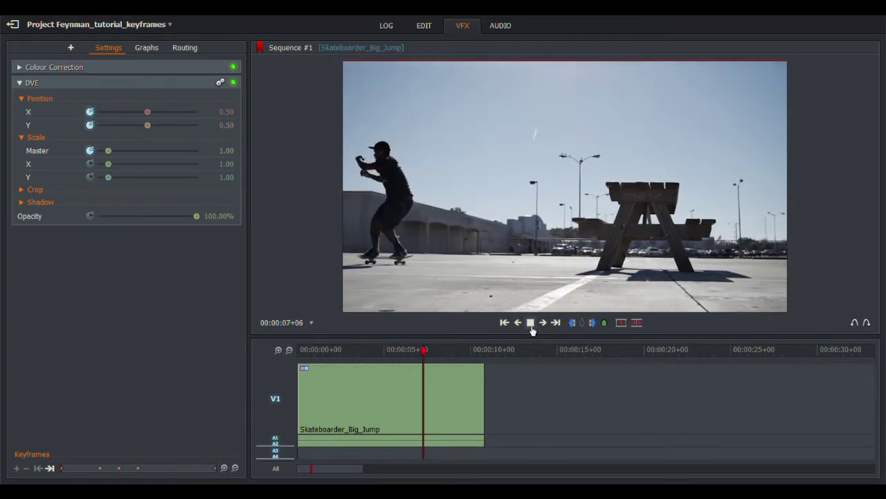
click(531, 325)
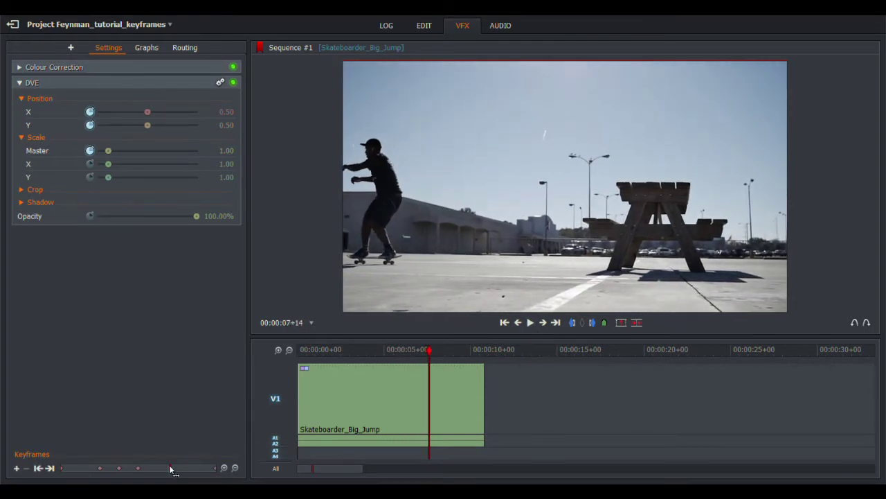
Step: Scrub back through the keyframed section and replay the zoom from the 00:00:02+17 keyframe
drag(171, 470, 134, 475)
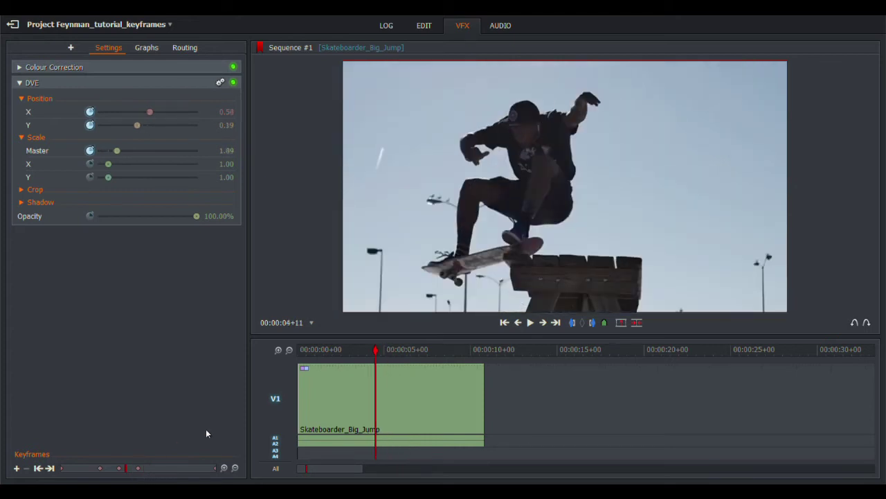
click(39, 469)
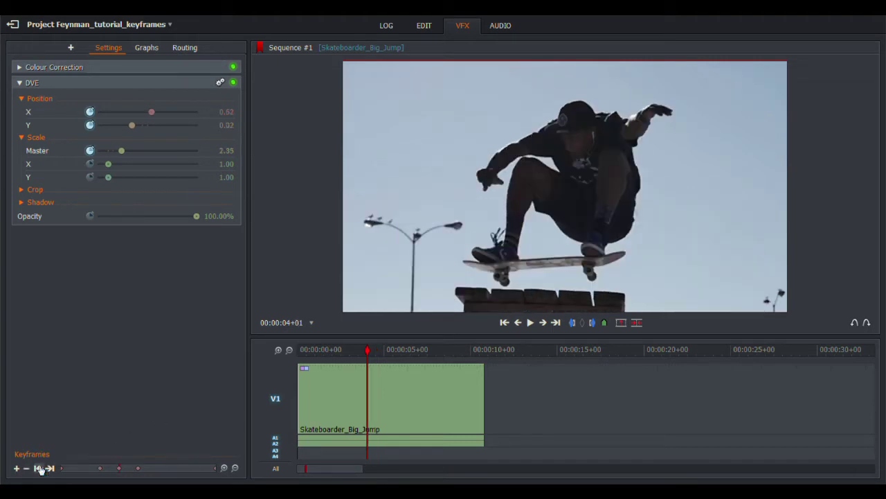
click(39, 469)
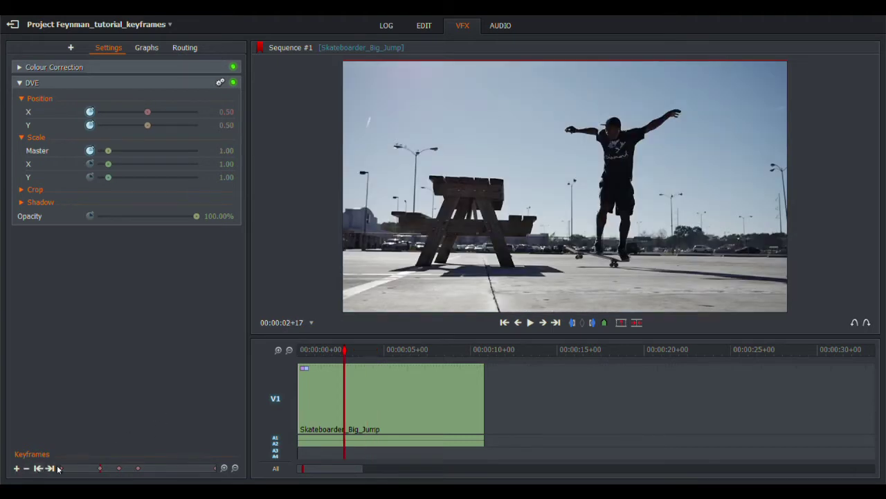
click(531, 323)
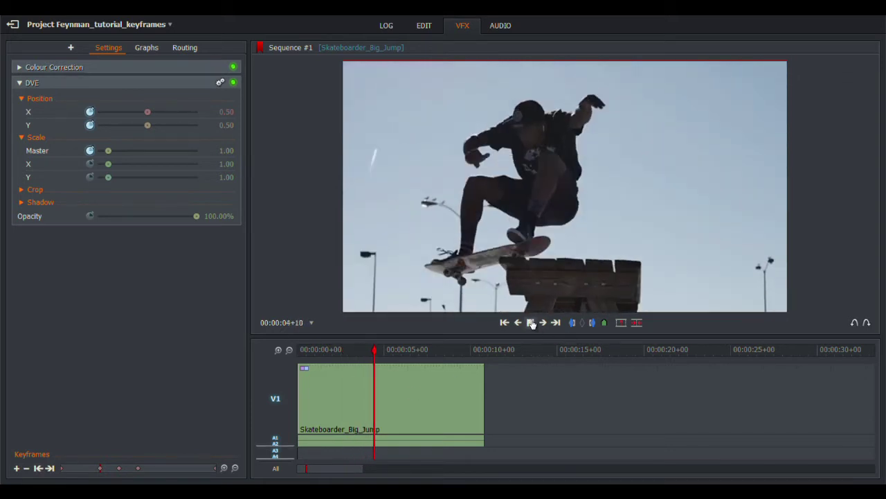
click(531, 323)
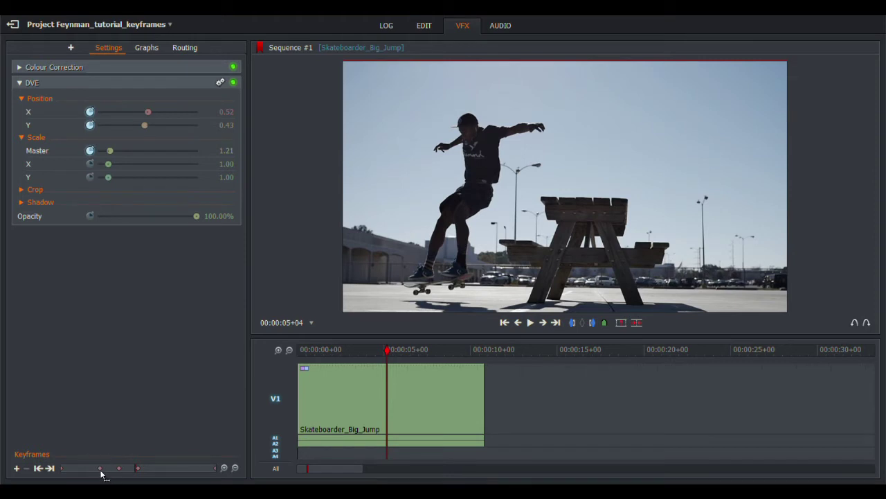
Step: Add an intermediate DVE keyframe at 00:00:03+07 and set its Master scale to 1.53 and Y position to 0.32
click(39, 468)
click(39, 468)
click(38, 469)
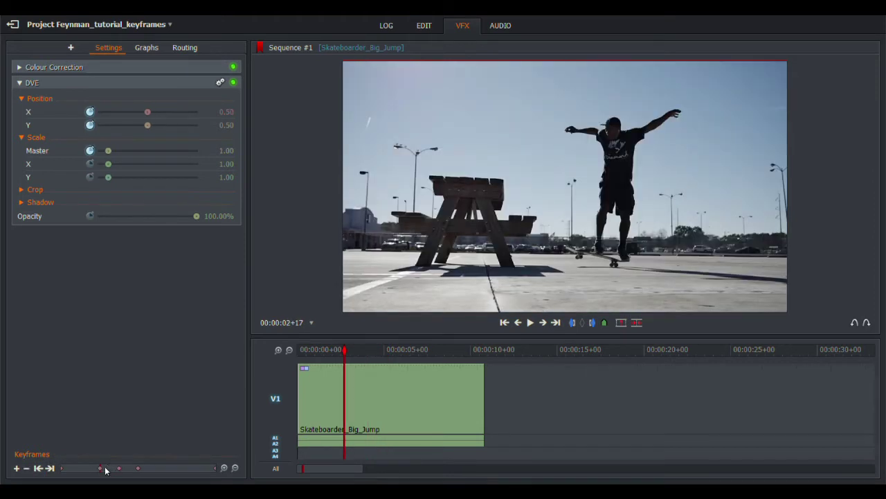
key(Left)
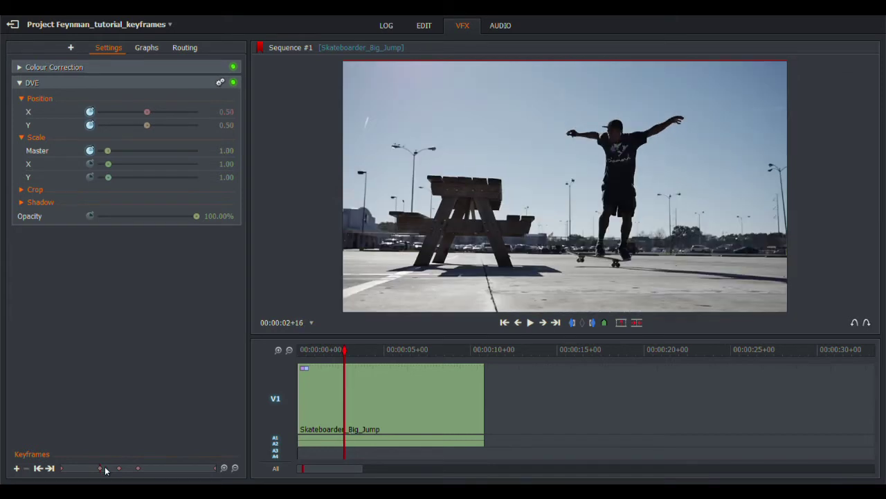
click(350, 354)
drag(351, 355, 353, 364)
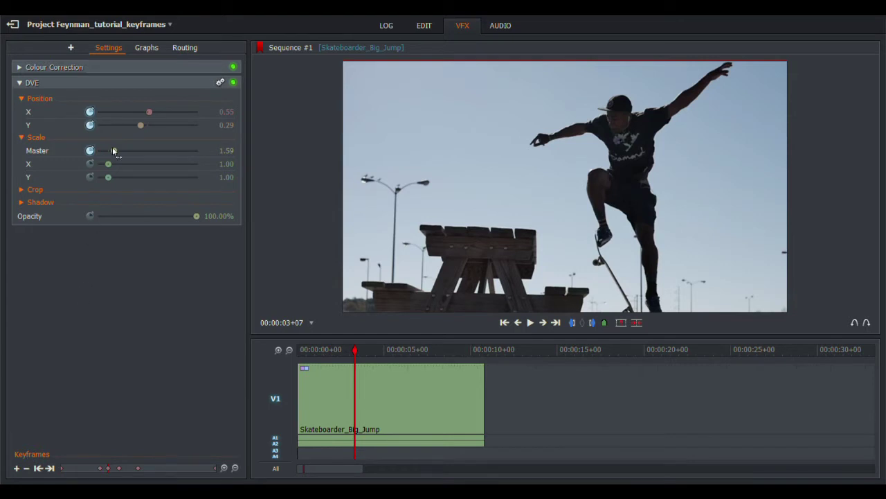
drag(112, 153, 111, 152)
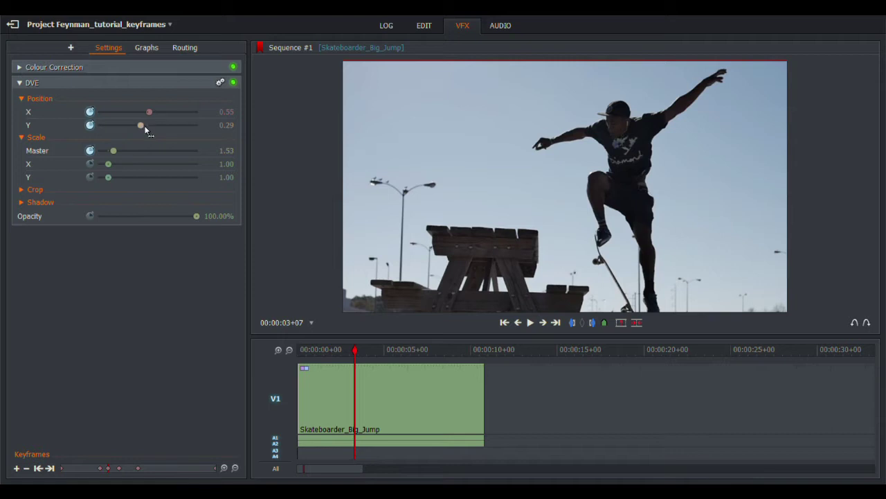
drag(142, 128, 143, 127)
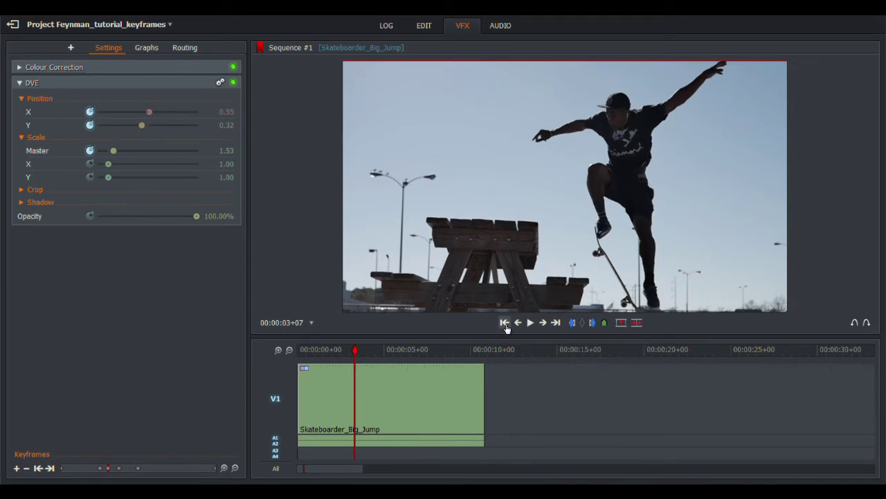
Step: Play the whole sequence from its start to review the refined zoom, and return the playhead to the clip
click(506, 326)
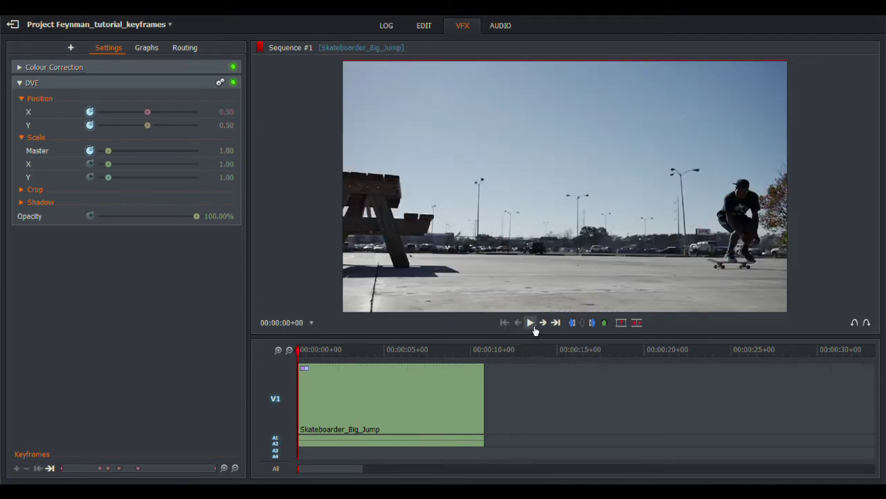
click(531, 324)
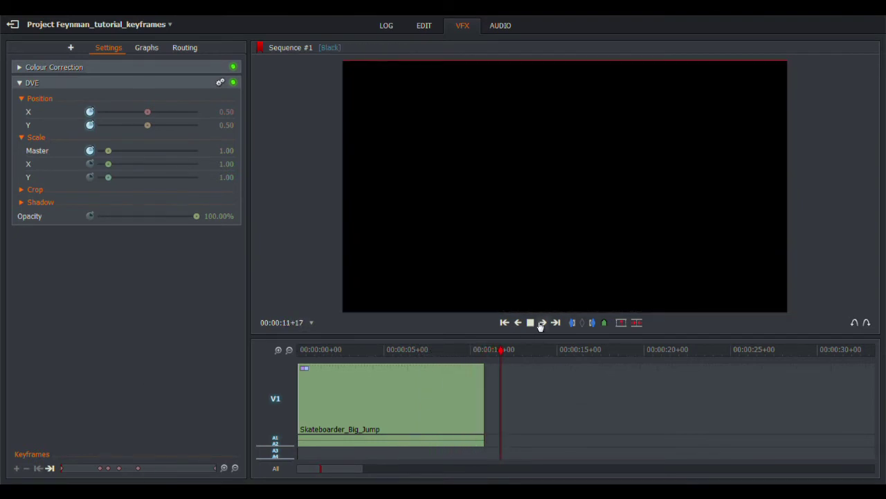
click(531, 323)
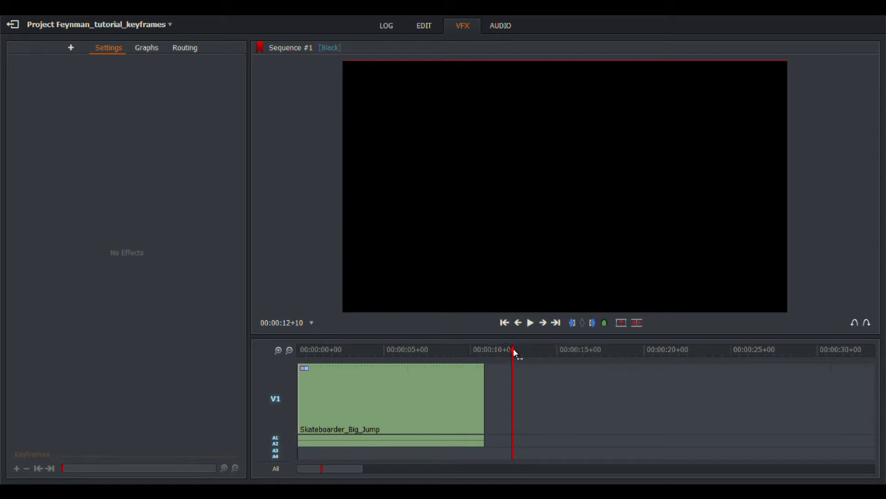
drag(515, 350, 421, 355)
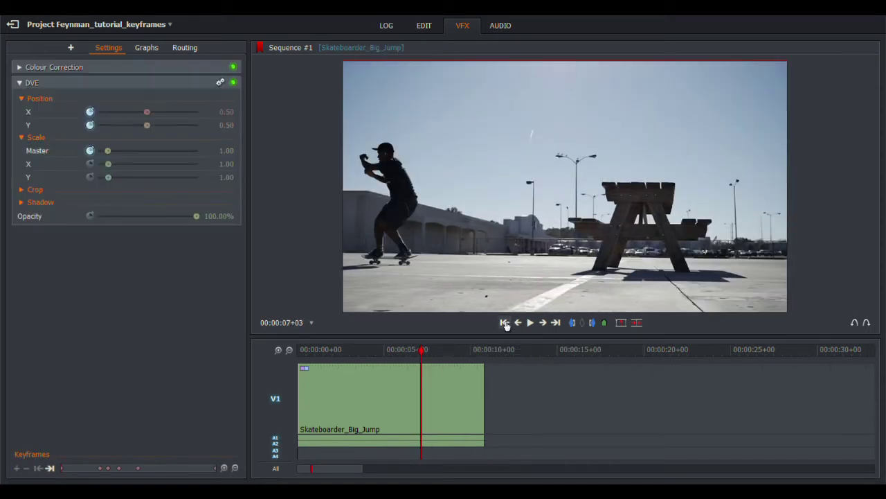
Step: Move the 00:00:04+01 keyframe slightly later along the keyframe track and open the options for keyframes and effects
click(504, 324)
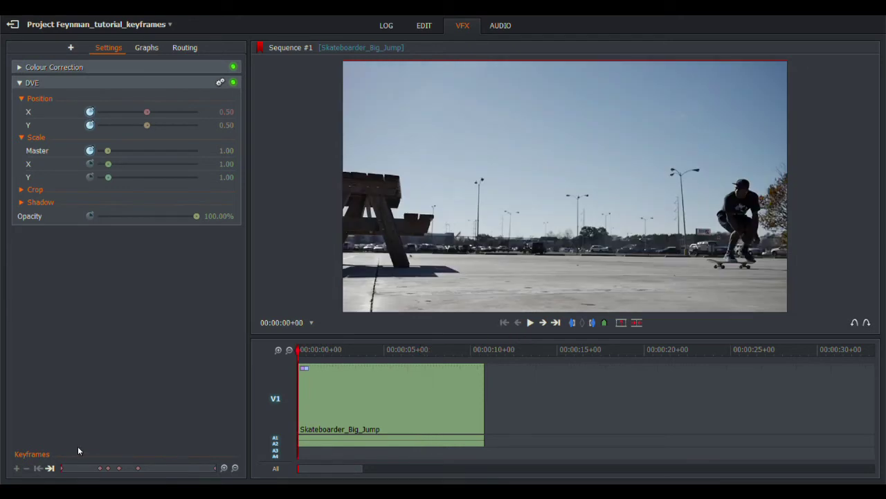
click(50, 468)
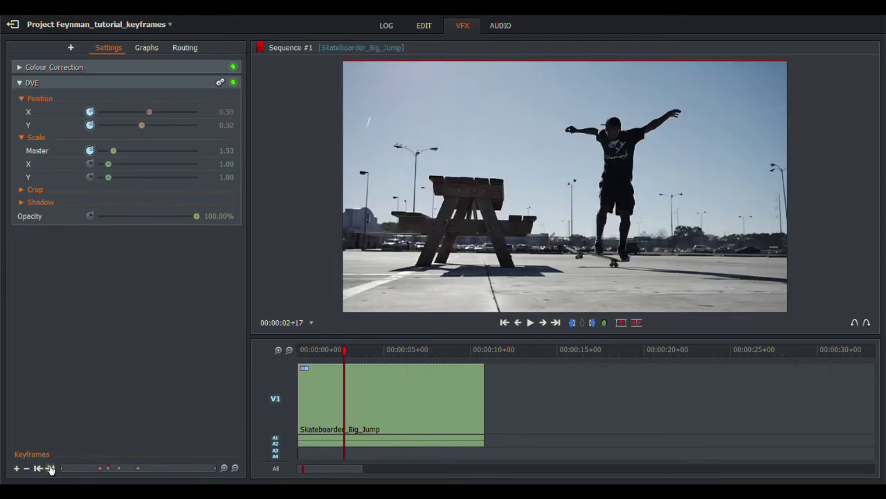
click(50, 468)
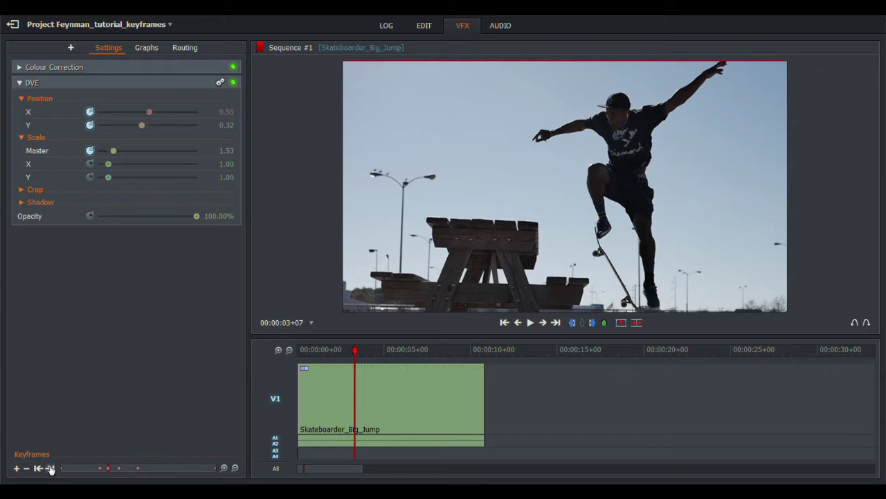
click(50, 468)
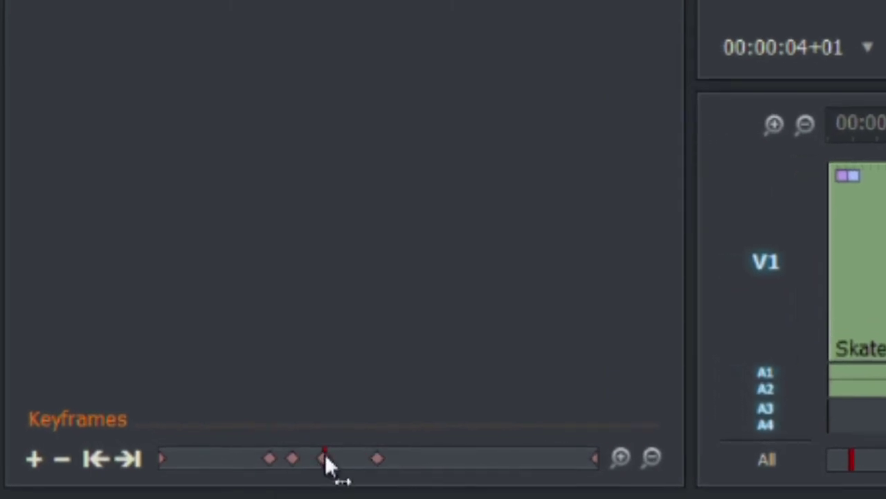
drag(323, 460, 339, 462)
click(339, 464)
click(376, 459)
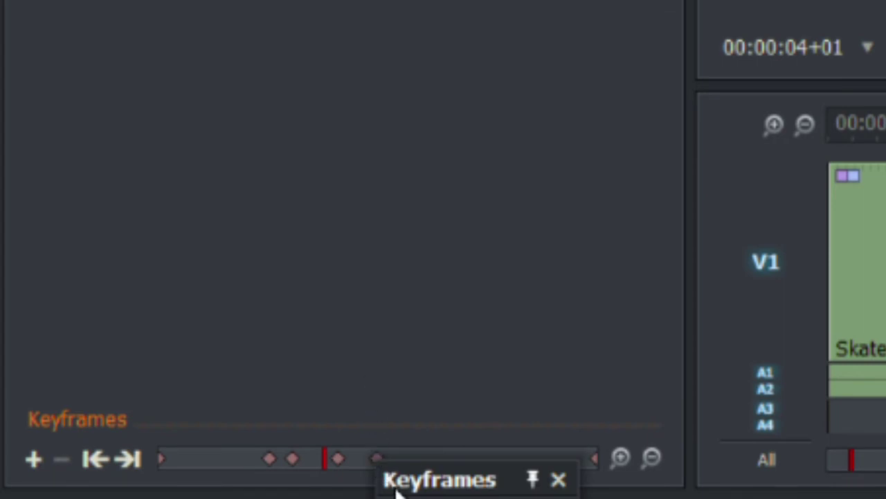
right_click(431, 355)
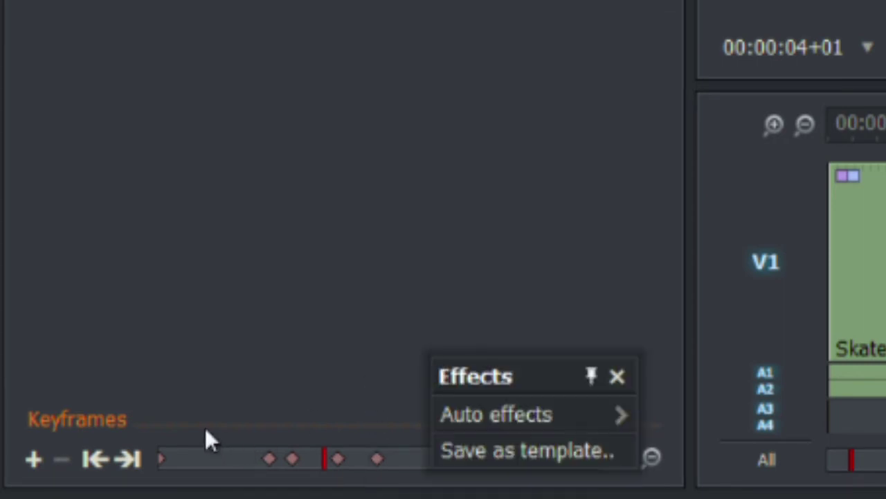
Step: Dismiss the effects options, play the sequence from its start to review the retimed zoom, and return to the 00:00:04+09 keyframe
click(375, 345)
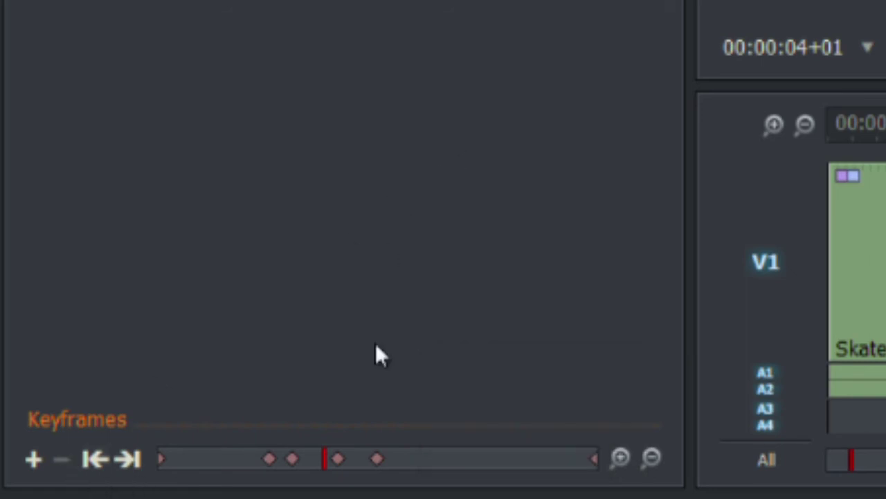
mouse_move(376, 458)
mouse_down()
mouse_move(389, 458)
mouse_move(377, 457)
mouse_up()
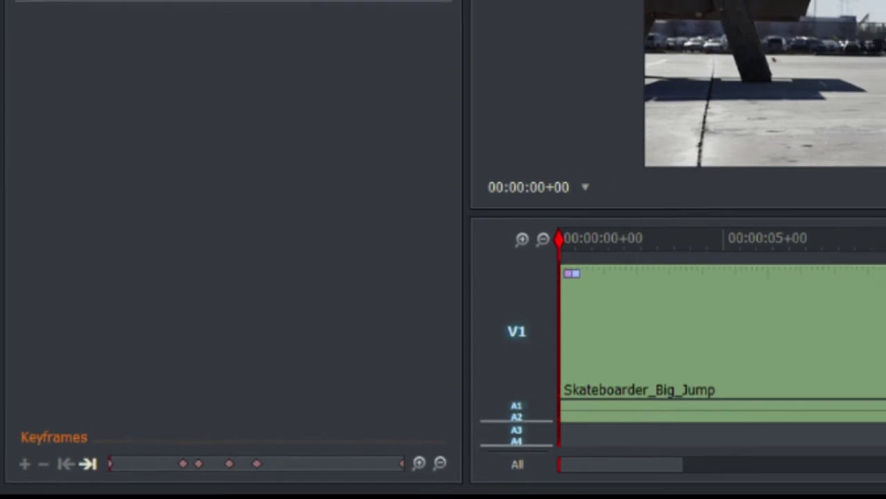
key(space)
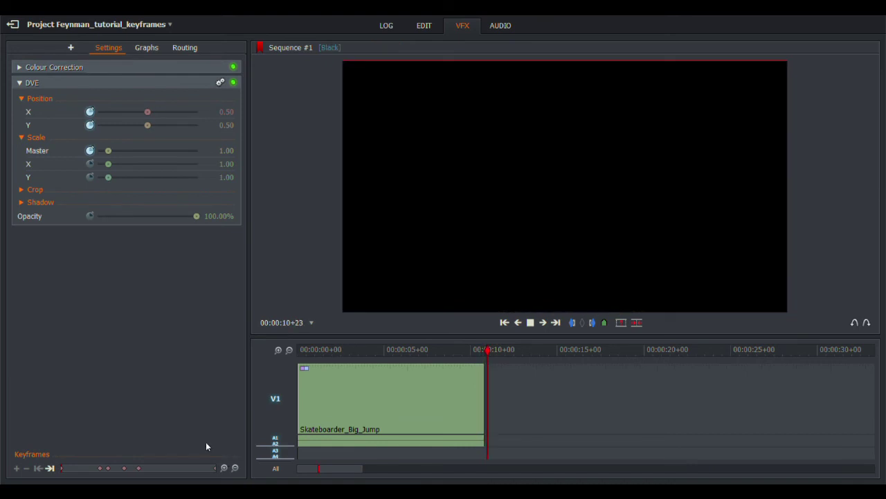
click(531, 322)
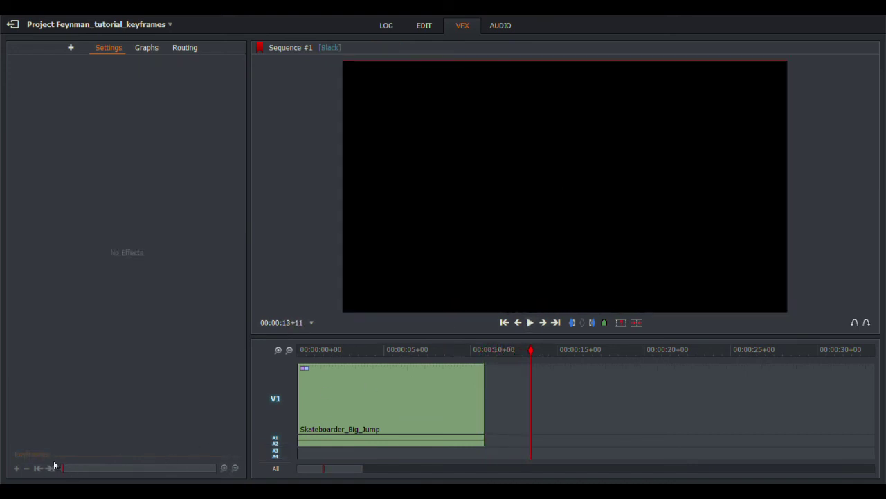
click(383, 350)
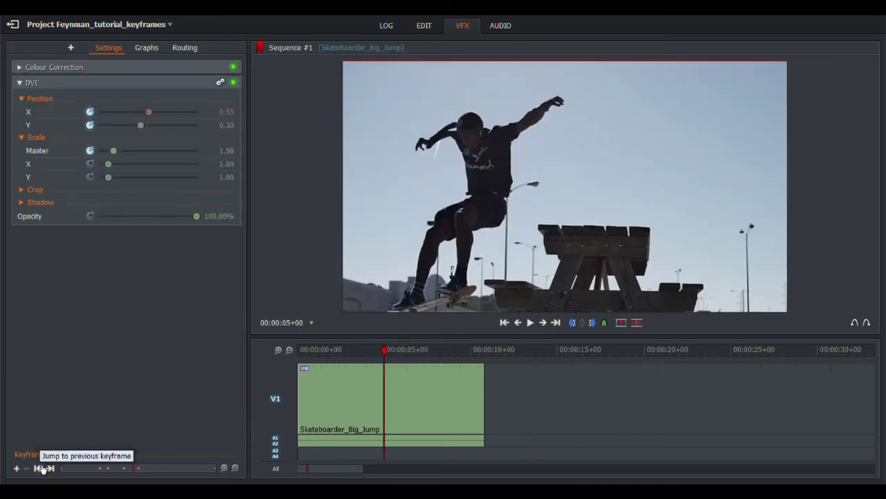
click(41, 469)
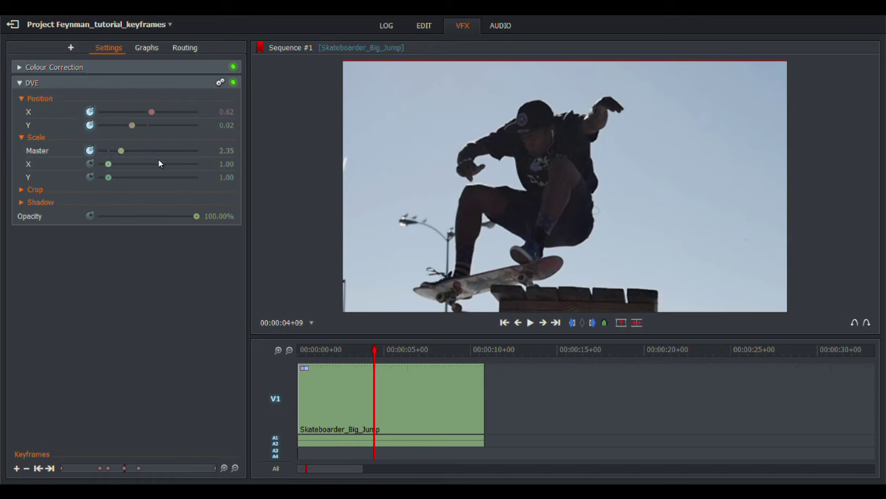
Step: Collapse the DVE settings and briefly expand the Colour Correction effect to look over its keyframeable parameters
click(19, 84)
click(19, 69)
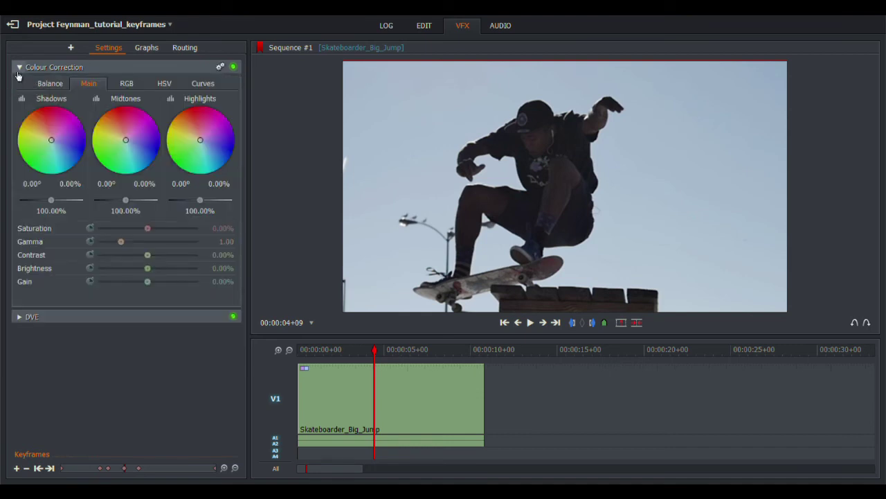
click(19, 67)
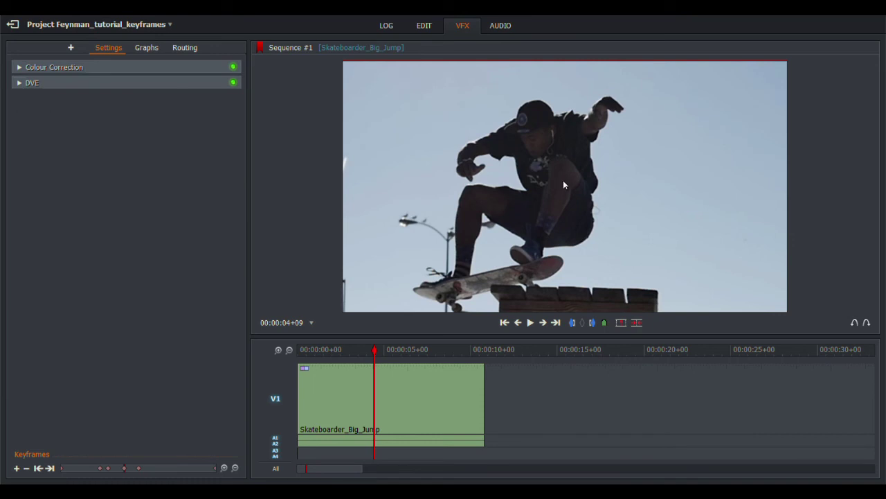
Step: Switch to the editing workspace and bring up the export format choices for Sequence #1
mouse_move(563, 180)
click(419, 31)
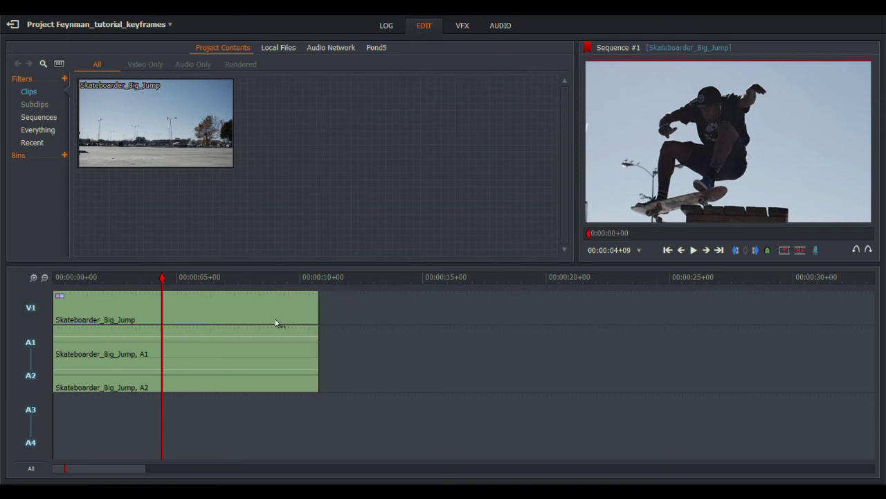
right_click(347, 346)
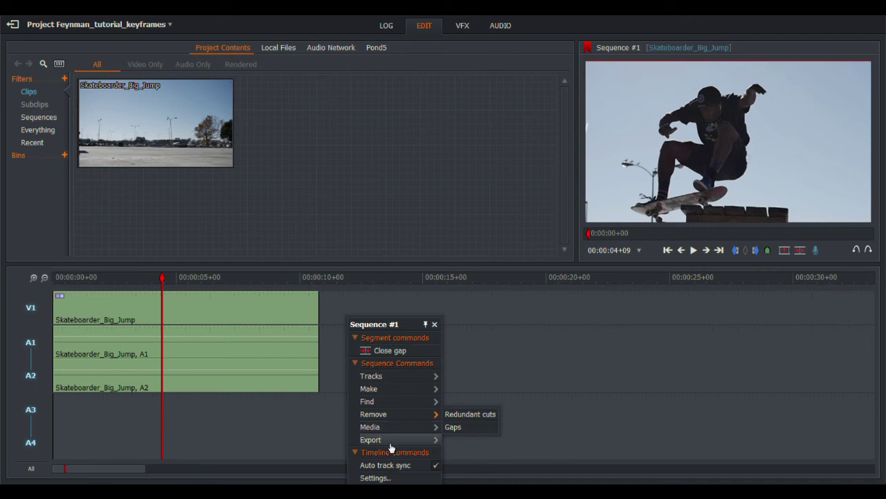
mouse_move(391, 443)
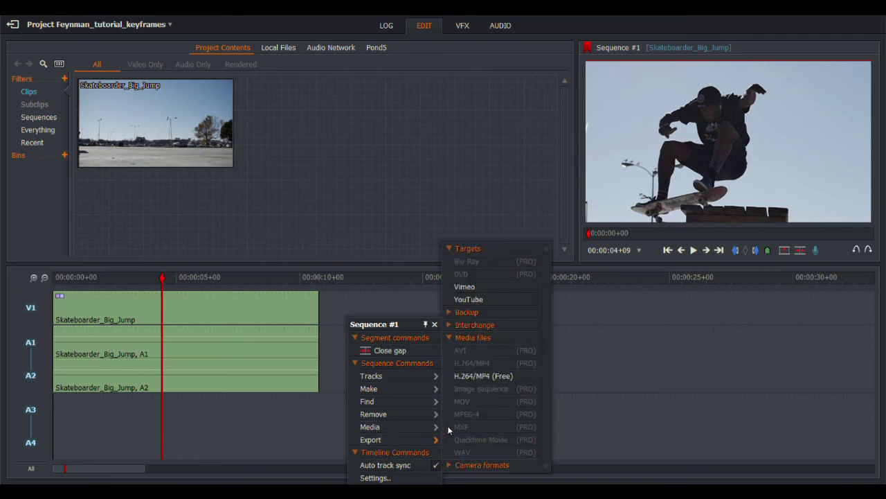